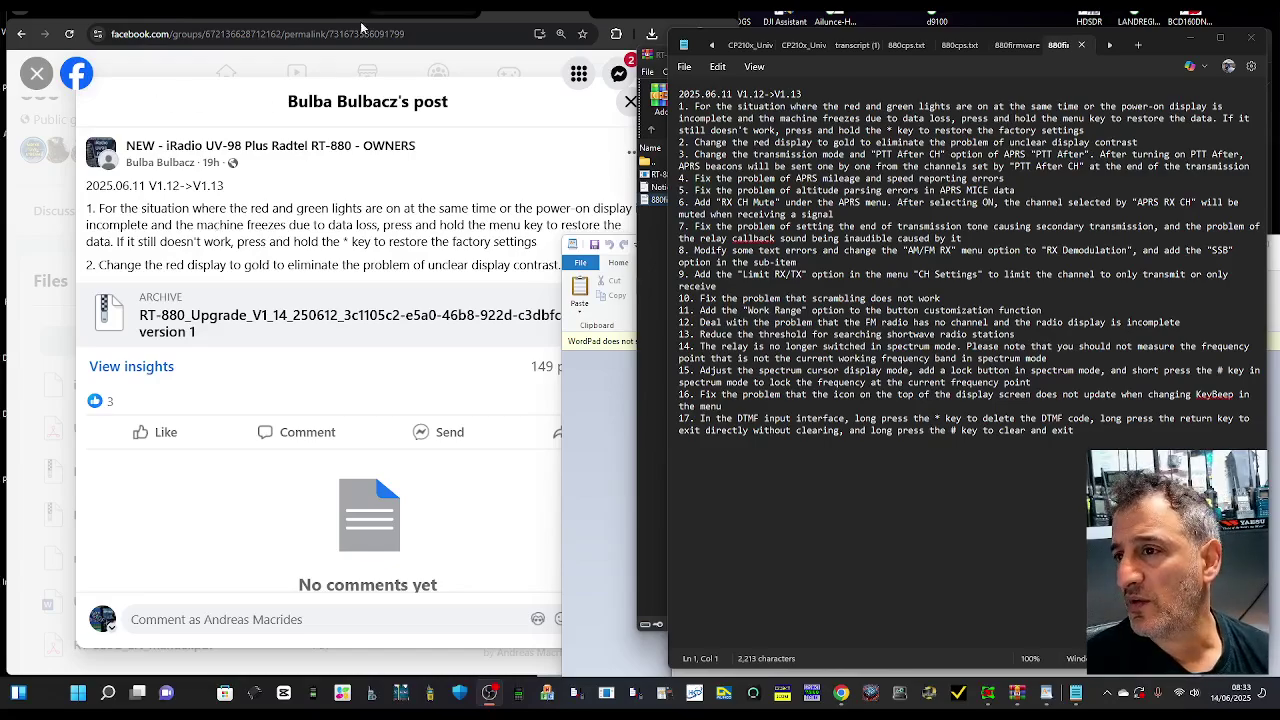
- Review the RT-880 CPS and firmware downloads on the Radtel page alongside the Facebook firmware post and the update notice
{"action": "left_click", "coordinate": [423, 15]}
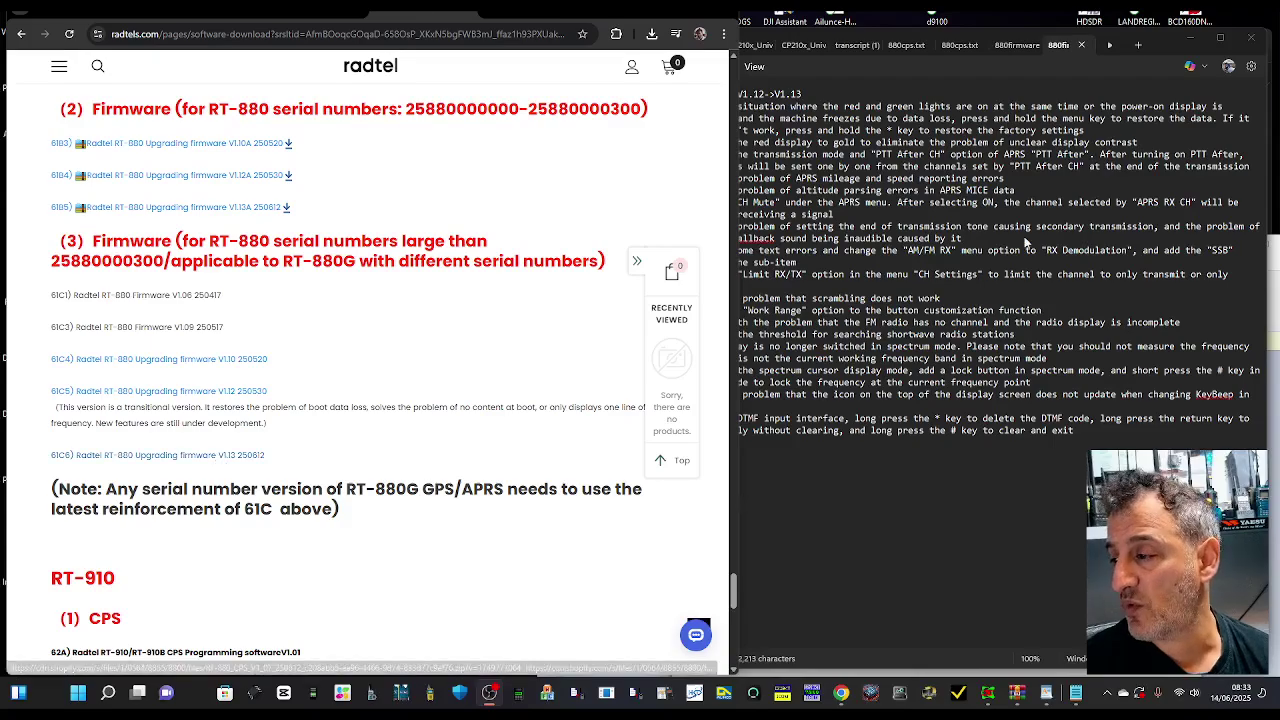
{"action": "key", "text": "alt+Tab"}
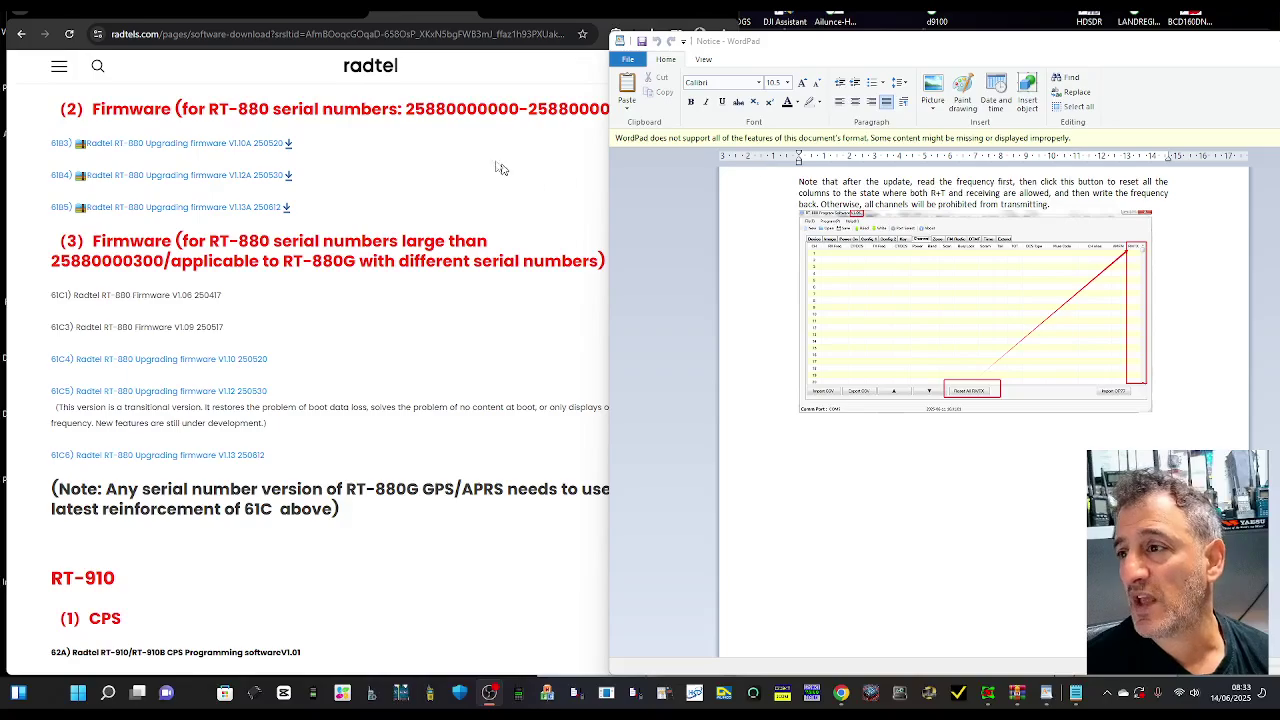
{"action": "left_click", "coordinate": [512, 14]}
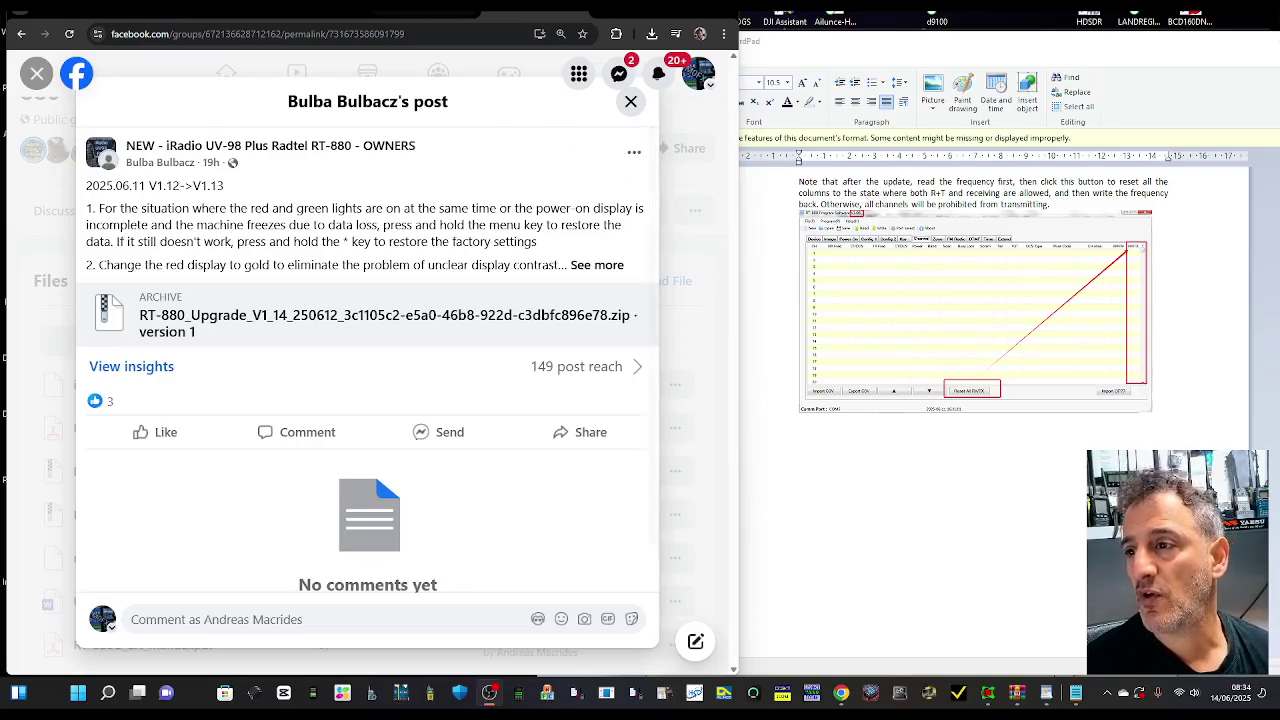
{"action": "left_click", "coordinate": [425, 10]}
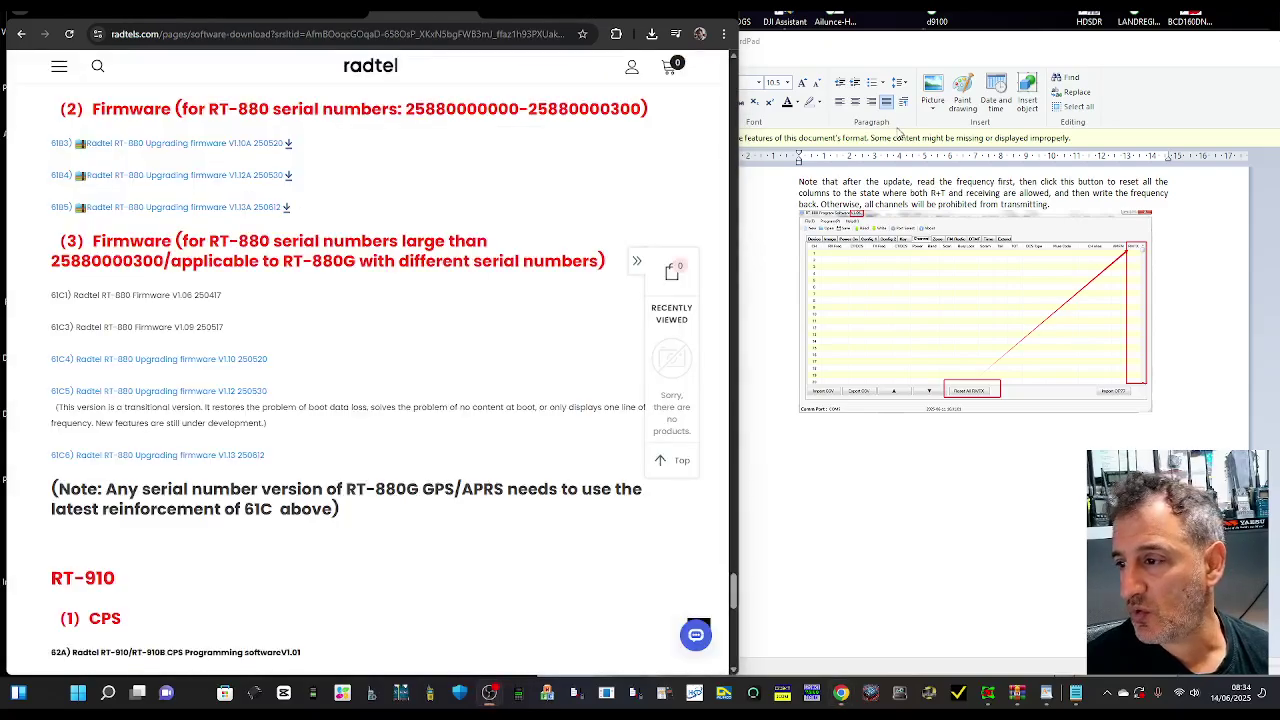
{"action": "scroll", "coordinate": [342, 408], "scroll_direction": "up", "scroll_amount": 4}
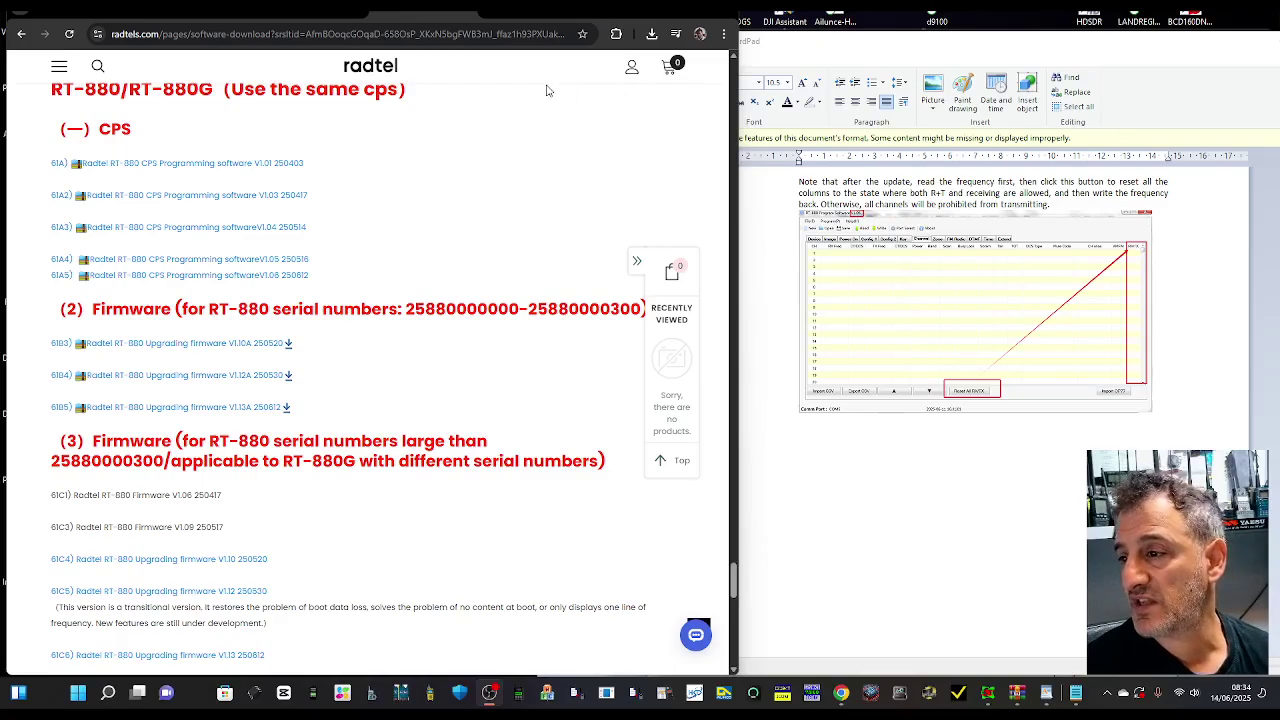
{"action": "left_click", "coordinate": [842, 55]}
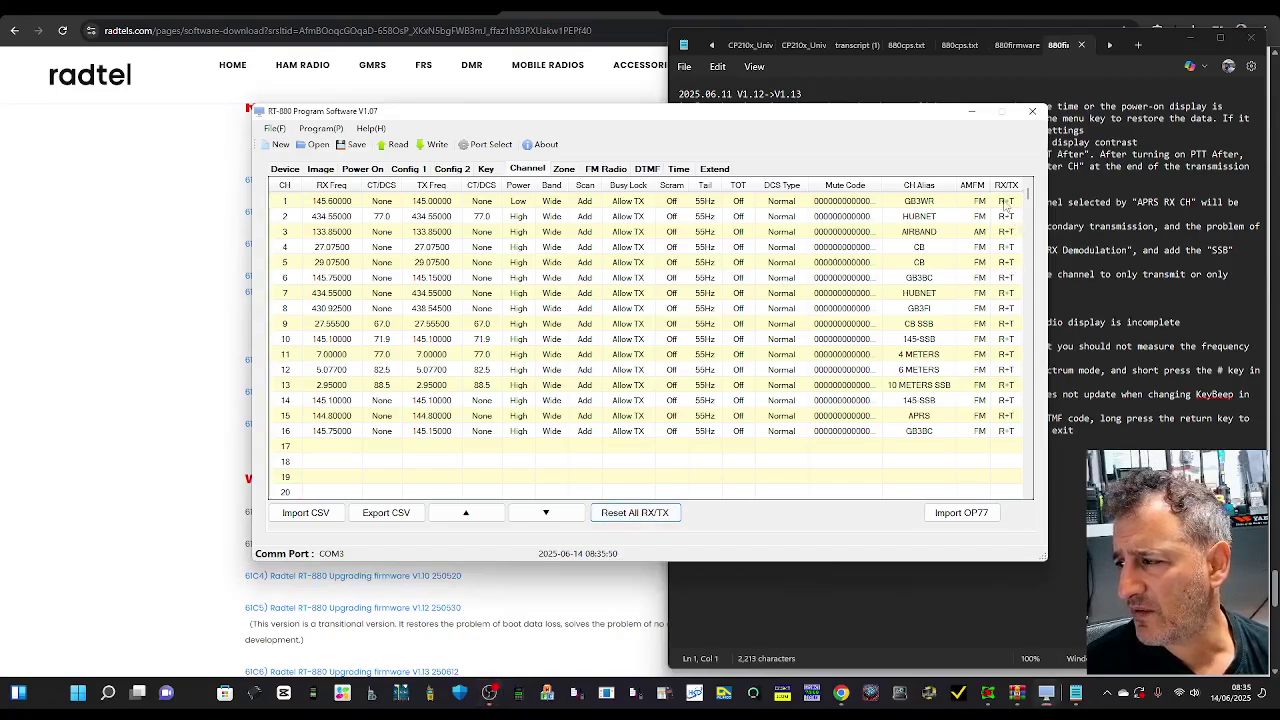
- Inspect the RX/TX options available for channel 1 in the RT-880 programming software
{"action": "left_click", "coordinate": [1008, 204]}
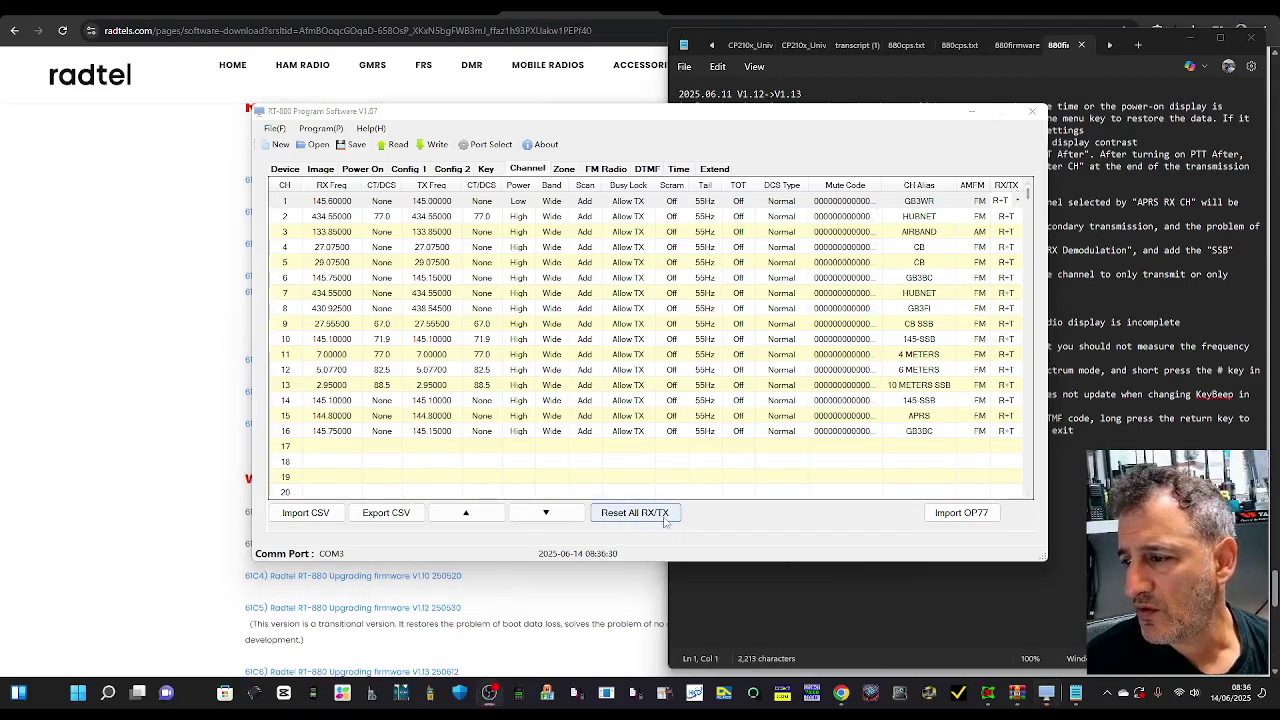
{"action": "left_click", "coordinate": [1017, 201]}
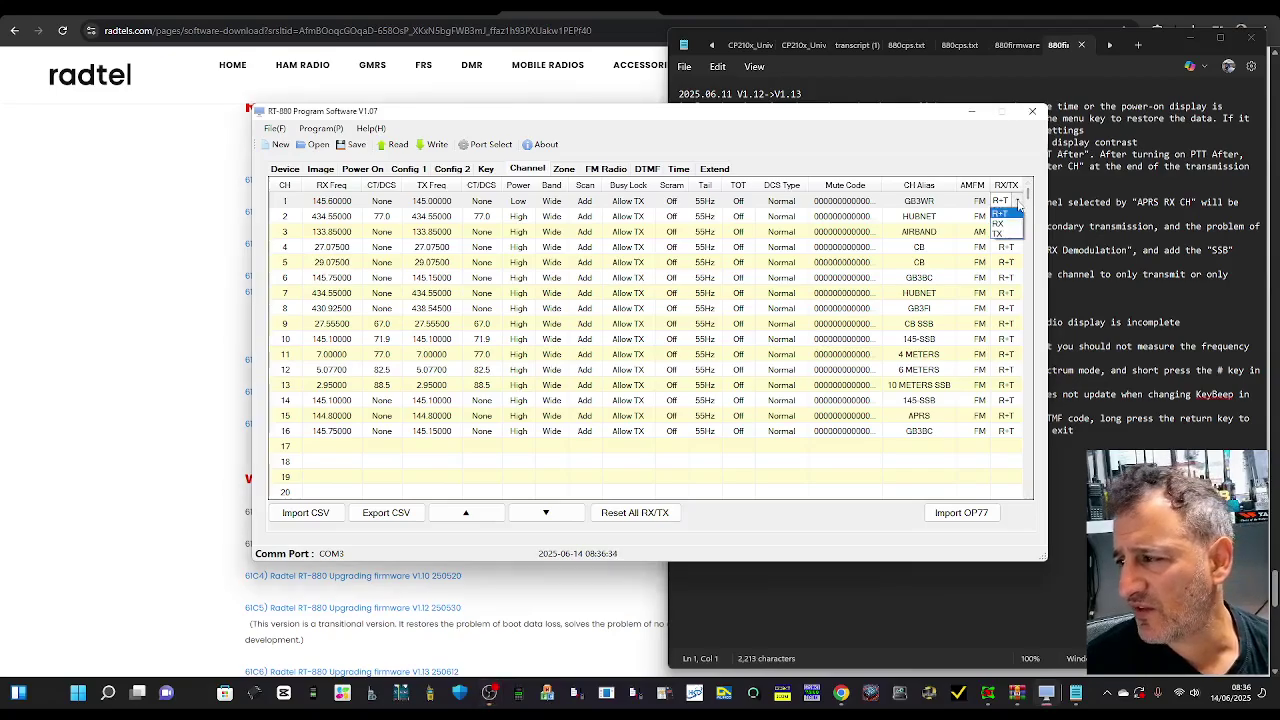
{"action": "left_click", "coordinate": [1018, 205]}
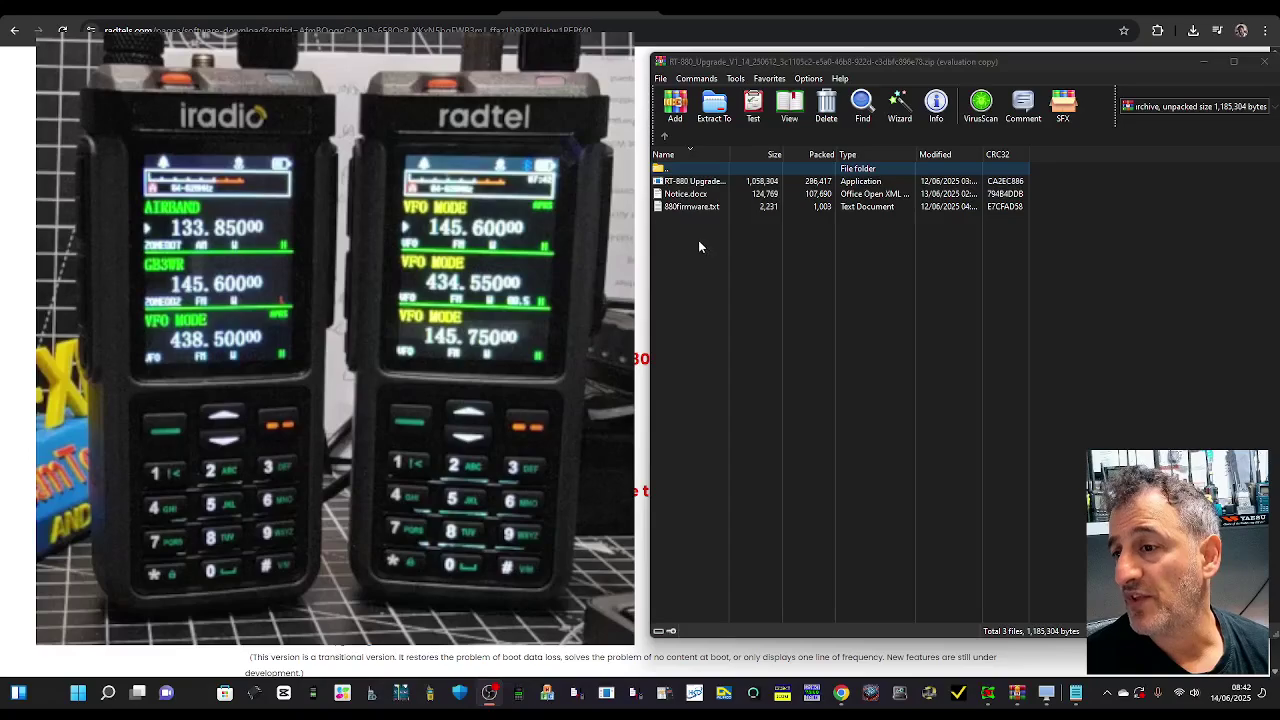
- Launch the RT-880 V1.14 upgrade application from the archive, allow it to run despite the Windows warning, and place its window over the archive
{"action": "left_click_drag", "start_coordinate": [1073, 58], "coordinate": [1076, 64]}
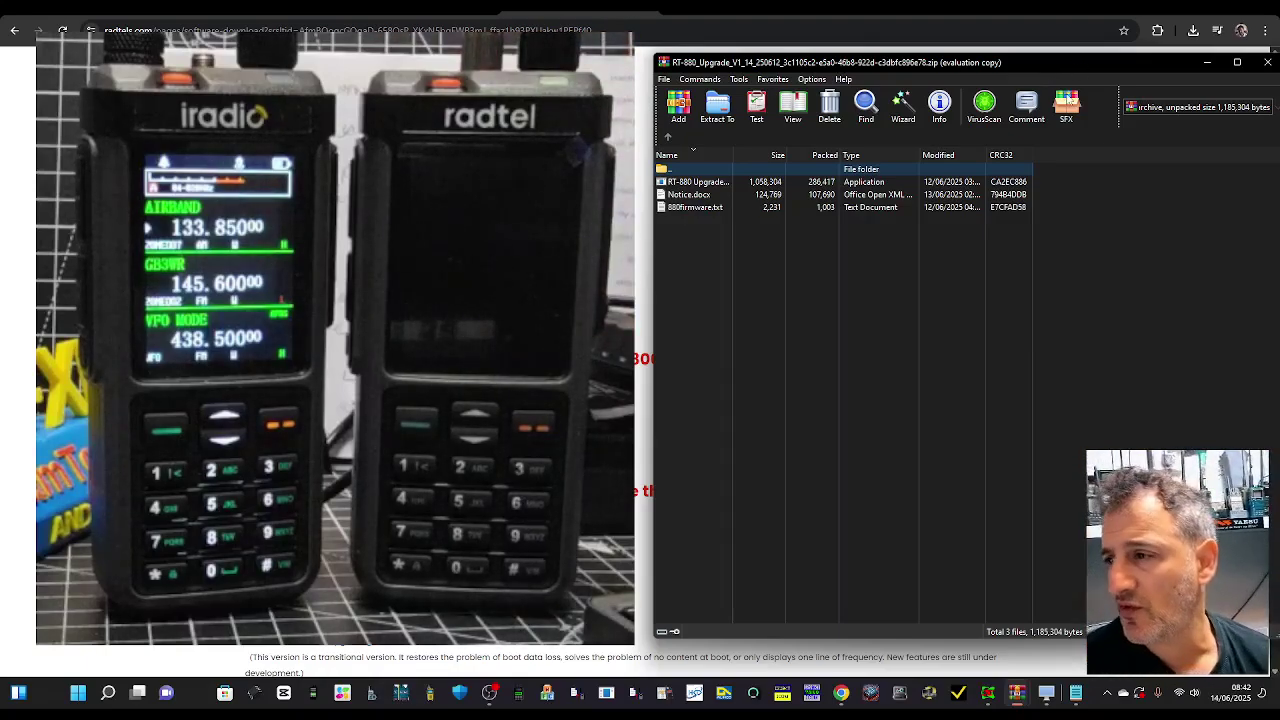
{"action": "double_click", "coordinate": [710, 182]}
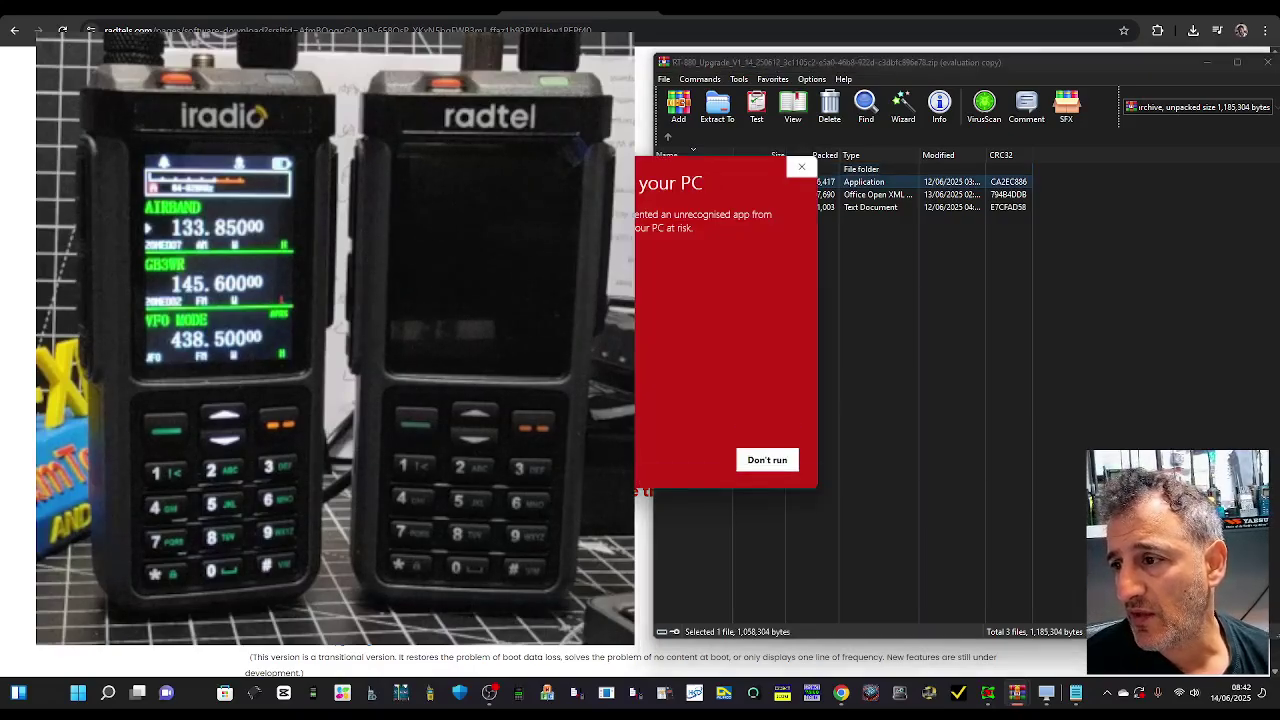
{"action": "left_click", "coordinate": [515, 249]}
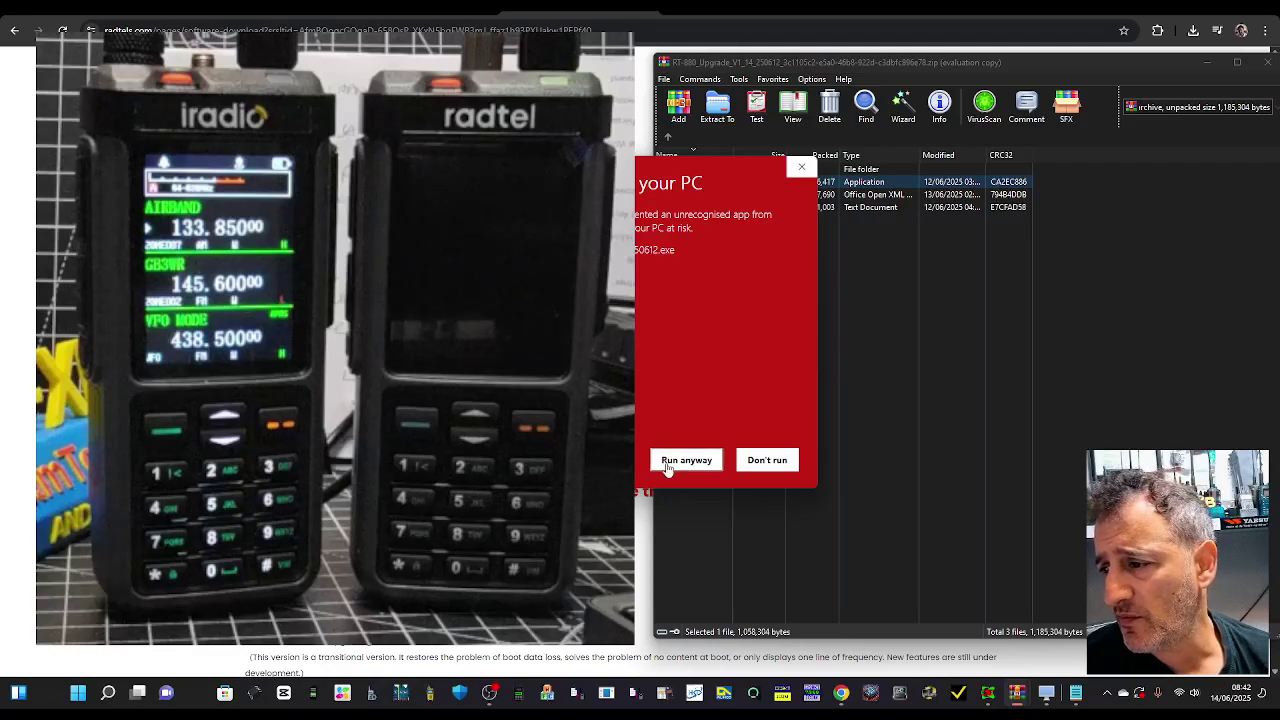
{"action": "left_click", "coordinate": [664, 461]}
{"action": "left_click_drag", "start_coordinate": [682, 252], "coordinate": [980, 249]}
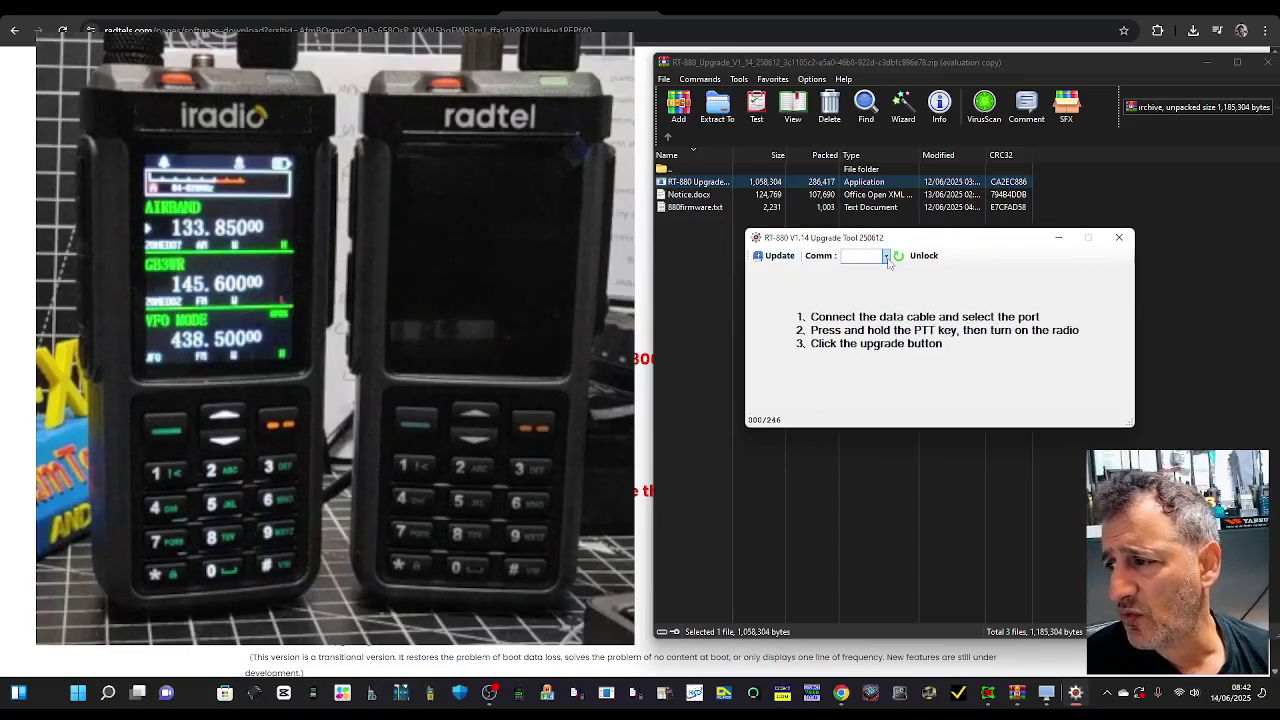
- Look up the programming cable's COM port under Ports (COM & LPT) in Device Manager, then minimise Device Manager
{"action": "right_click", "coordinate": [78, 698]}
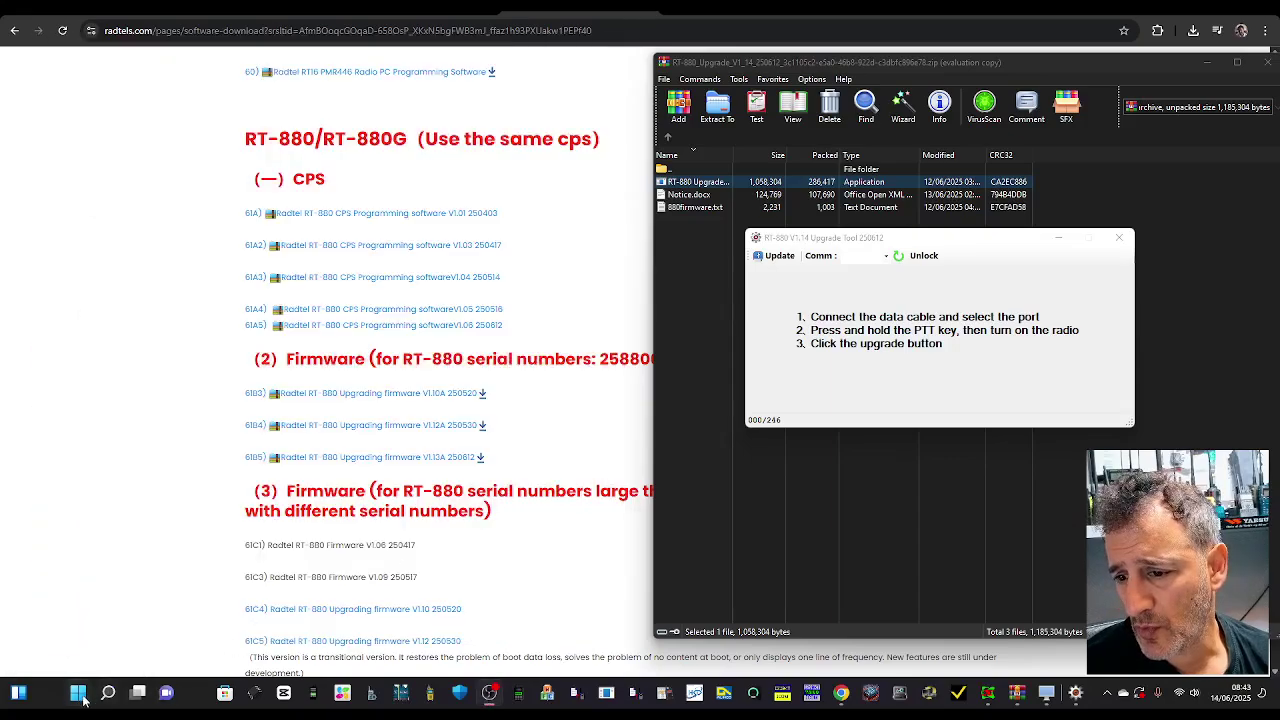
{"action": "right_click", "coordinate": [80, 698]}
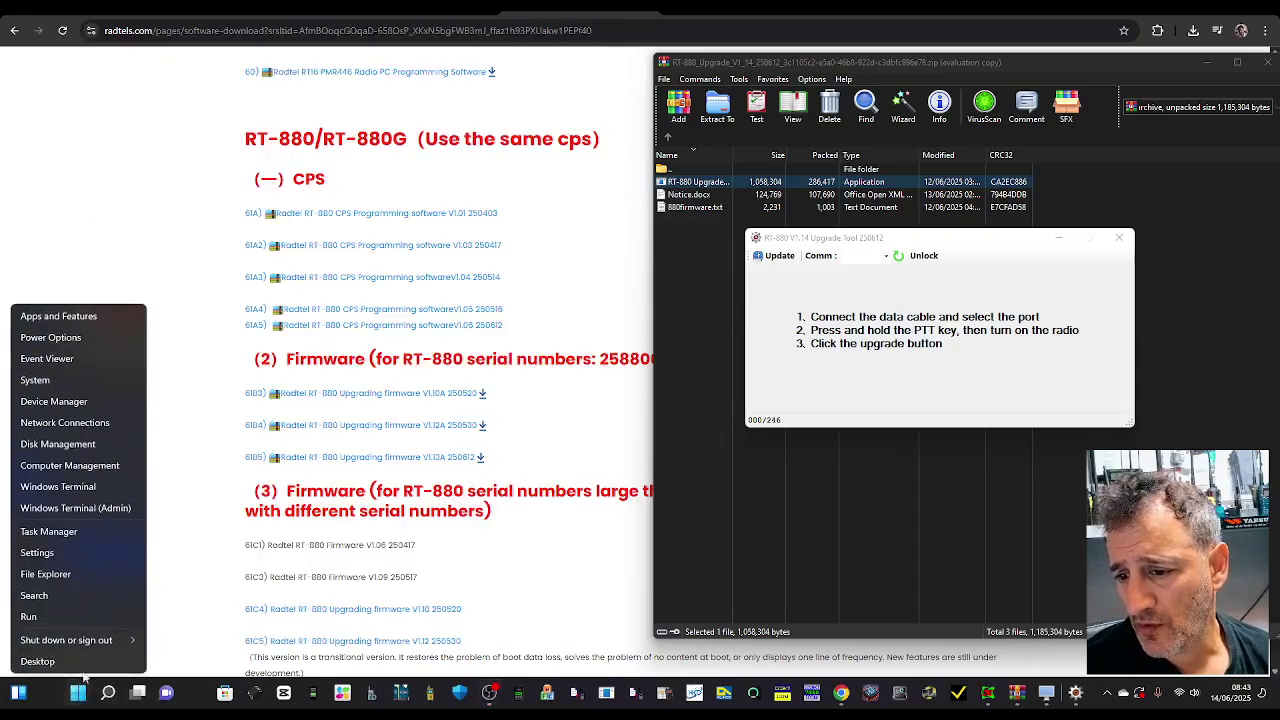
{"action": "left_click", "coordinate": [66, 401]}
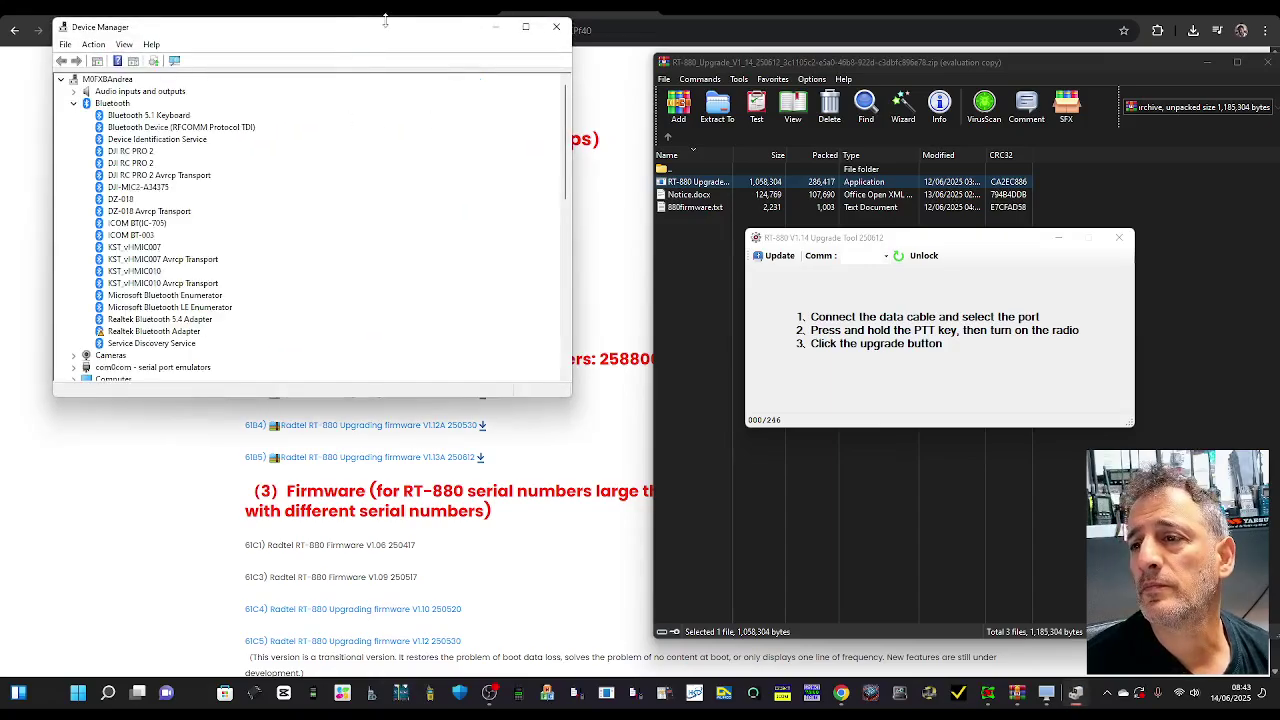
{"action": "left_click_drag", "start_coordinate": [385, 20], "coordinate": [385, 86]}
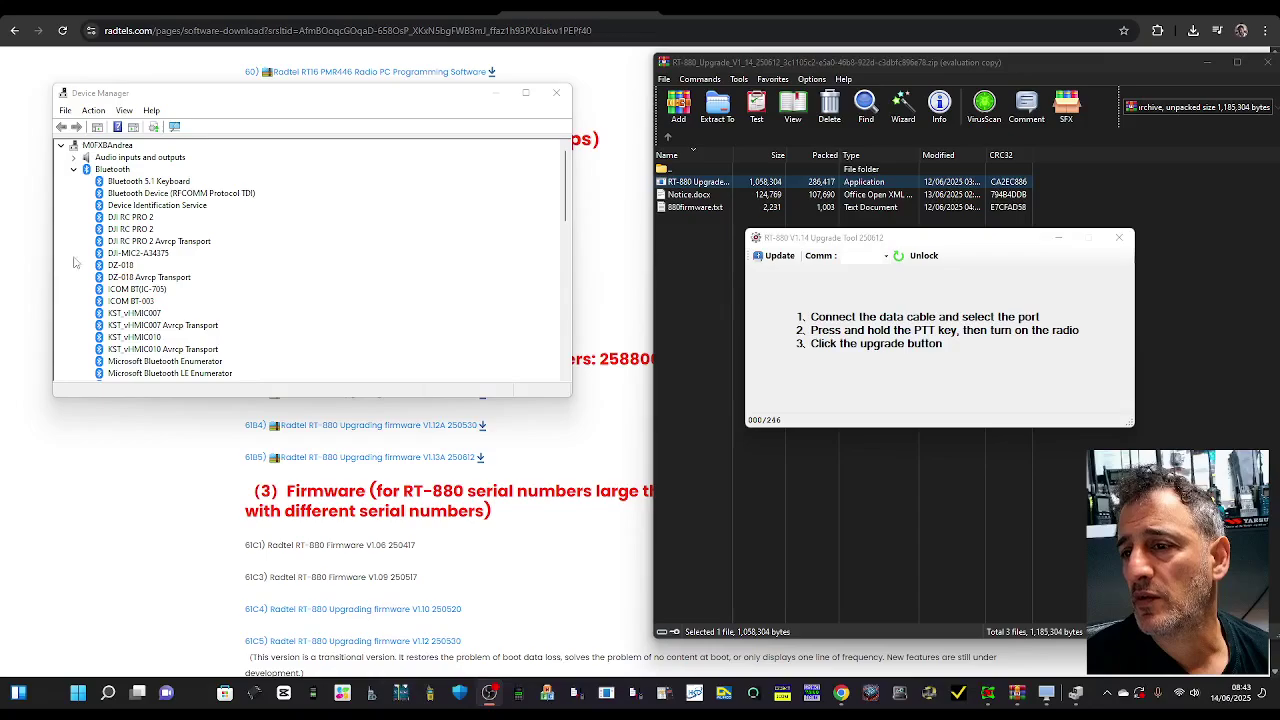
{"action": "scroll", "coordinate": [110, 260], "scroll_direction": "down", "scroll_amount": 5}
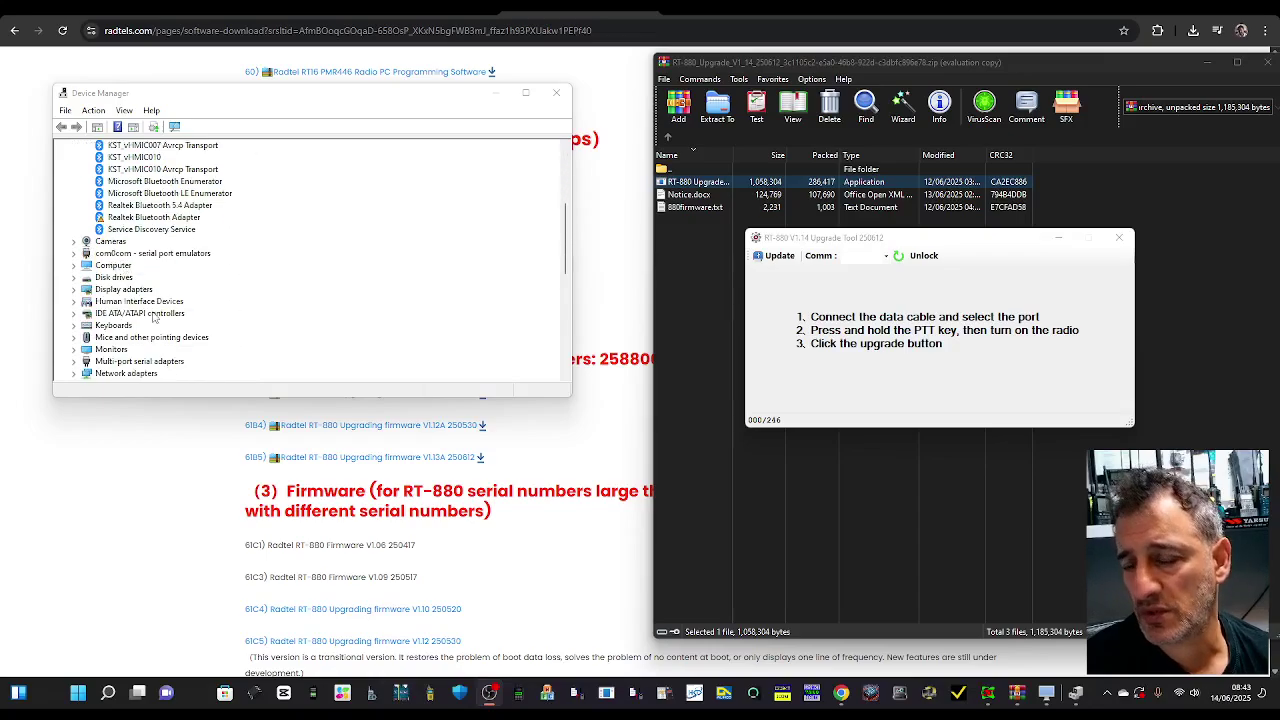
{"action": "scroll", "coordinate": [137, 276], "scroll_direction": "down", "scroll_amount": 3}
{"action": "double_click", "coordinate": [134, 277]}
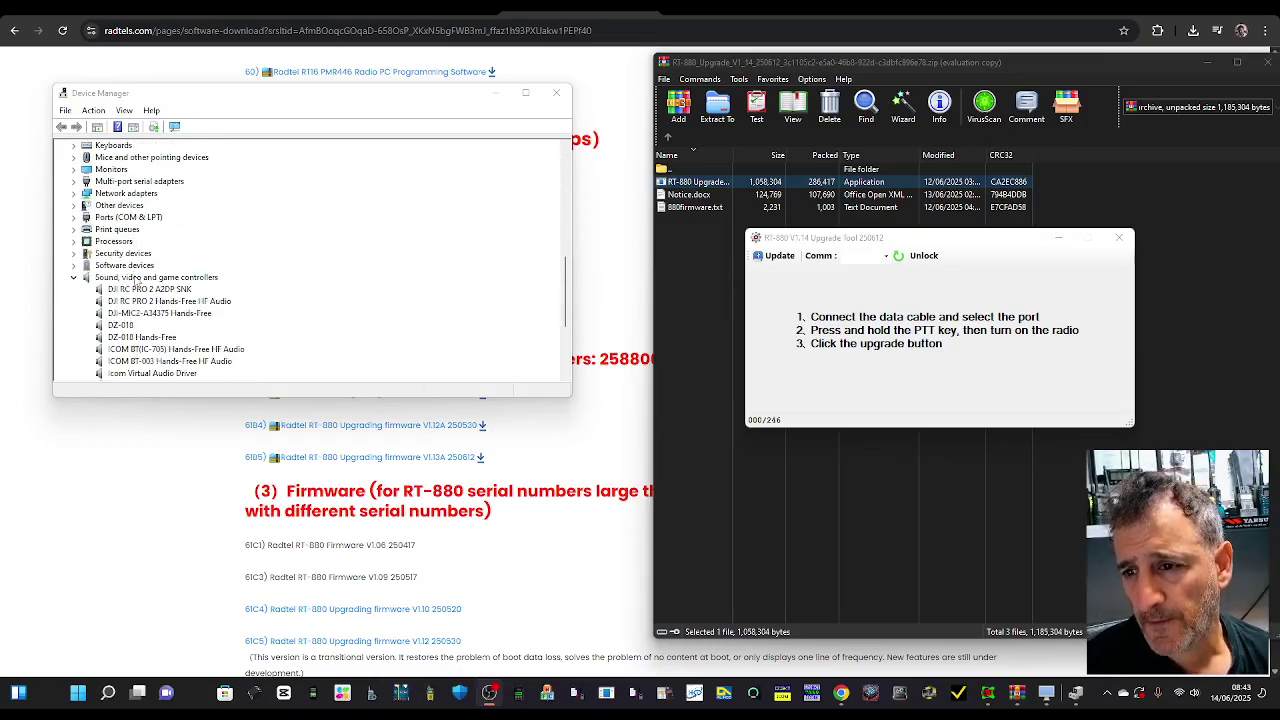
{"action": "double_click", "coordinate": [140, 218]}
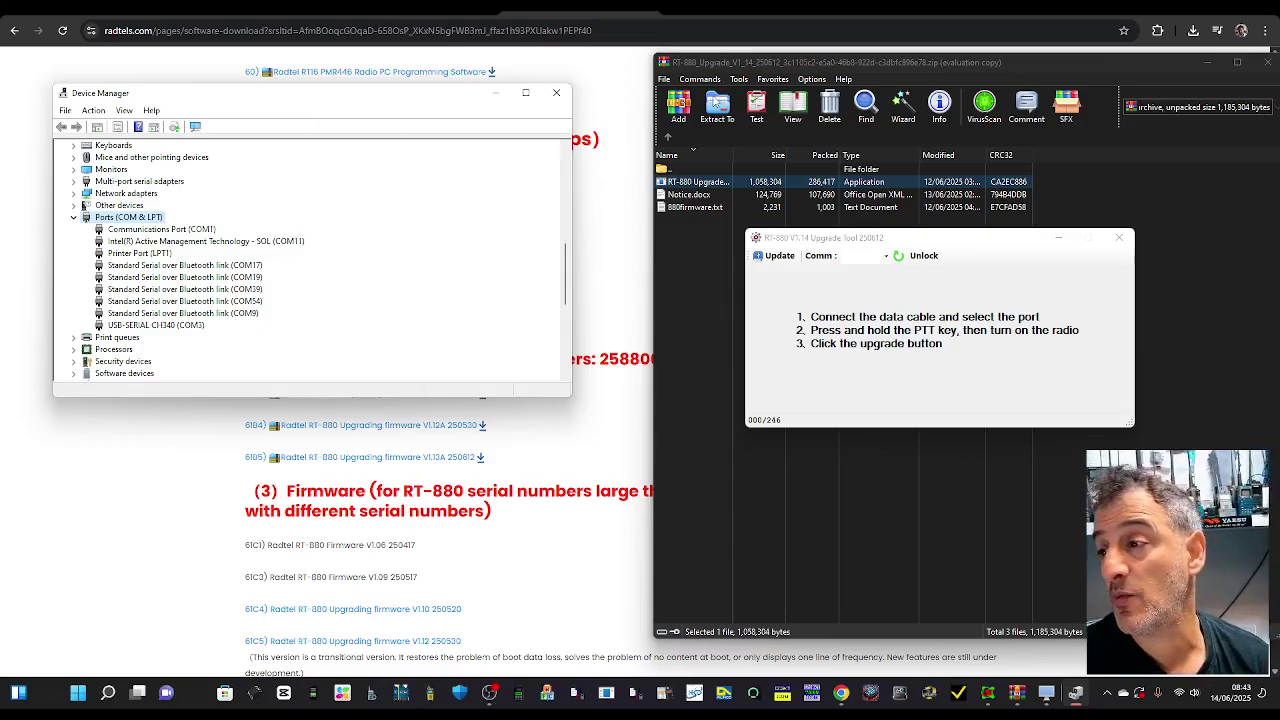
{"action": "left_click", "coordinate": [494, 92]}
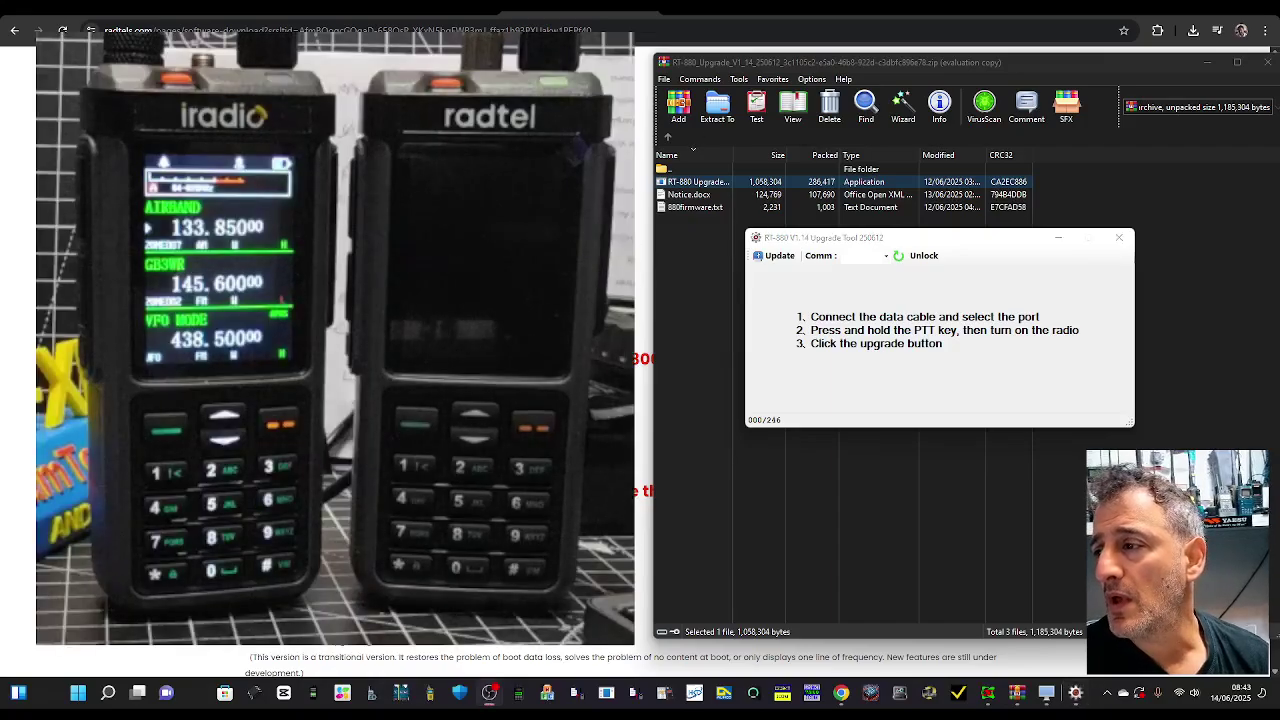
- Set the upgrade tool's communication port to COM3 and start the firmware update
{"action": "left_click", "coordinate": [885, 257]}
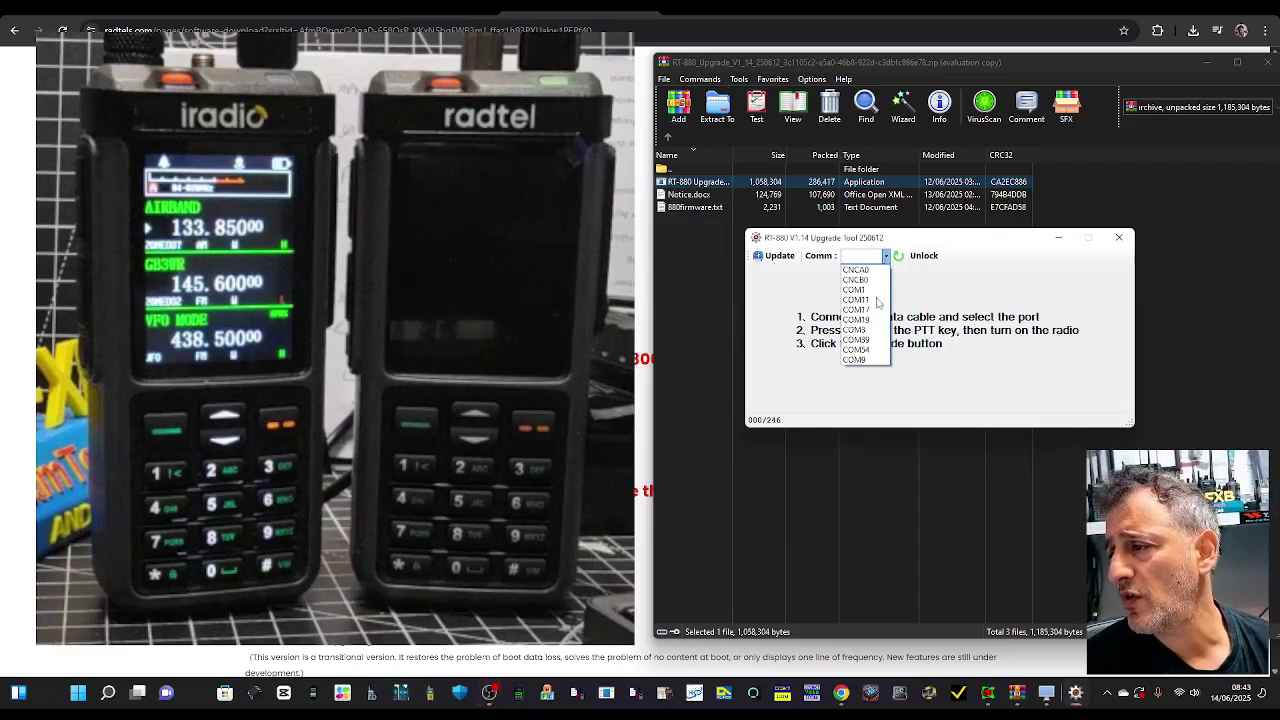
{"action": "left_click", "coordinate": [870, 330]}
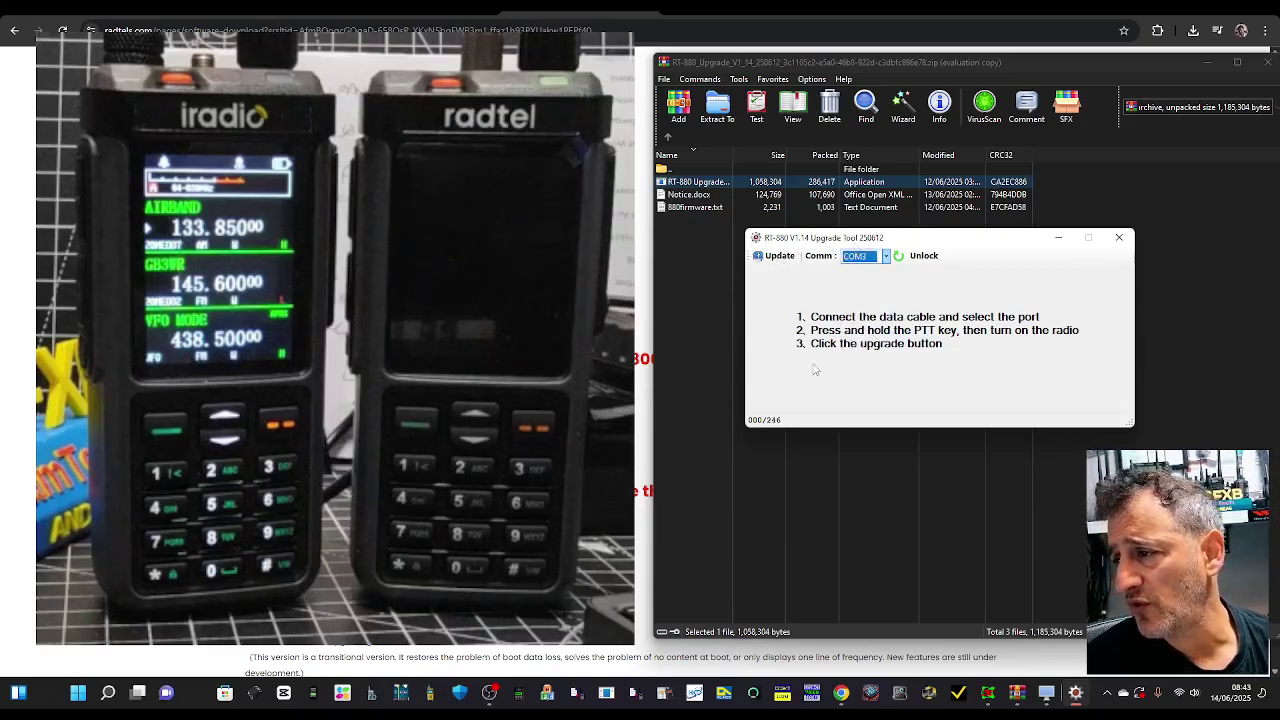
{"action": "left_click", "coordinate": [777, 257]}
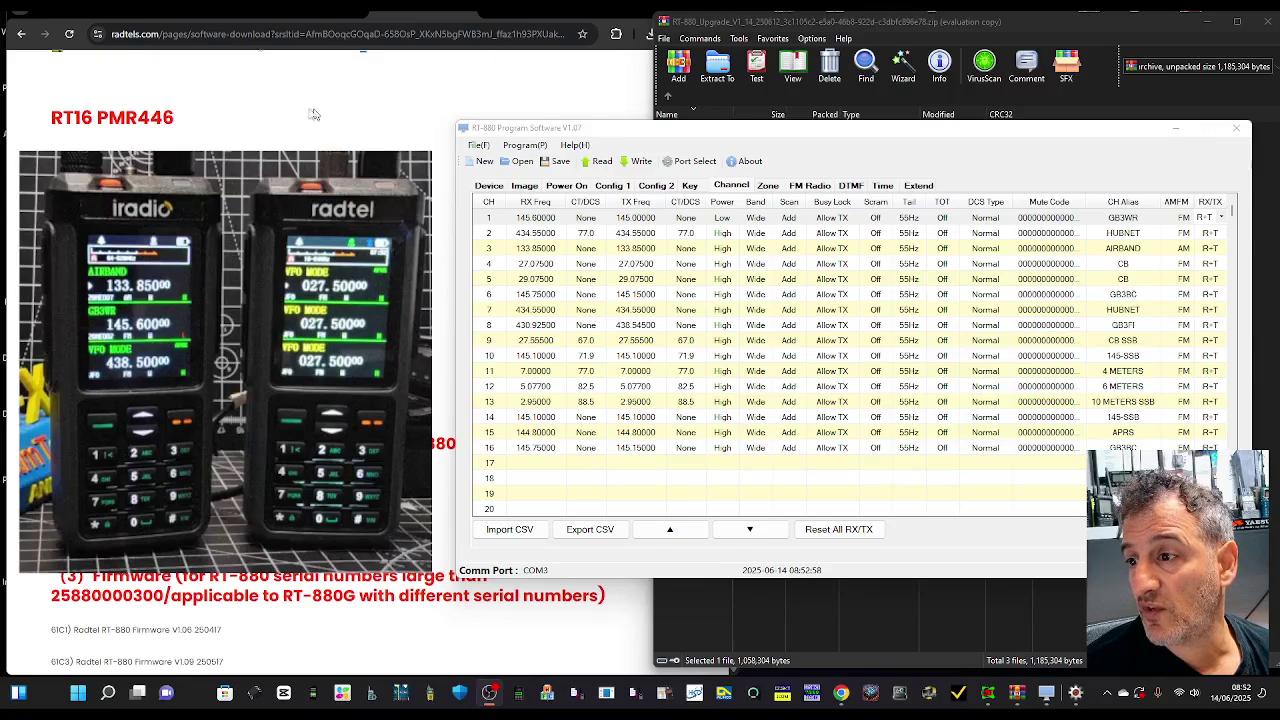
- Examine the receive frequency, CT/DCS tone and transmit frequency of channel 2 and the receive frequency of channel 4 in the programming software
{"action": "left_click", "coordinate": [731, 189]}
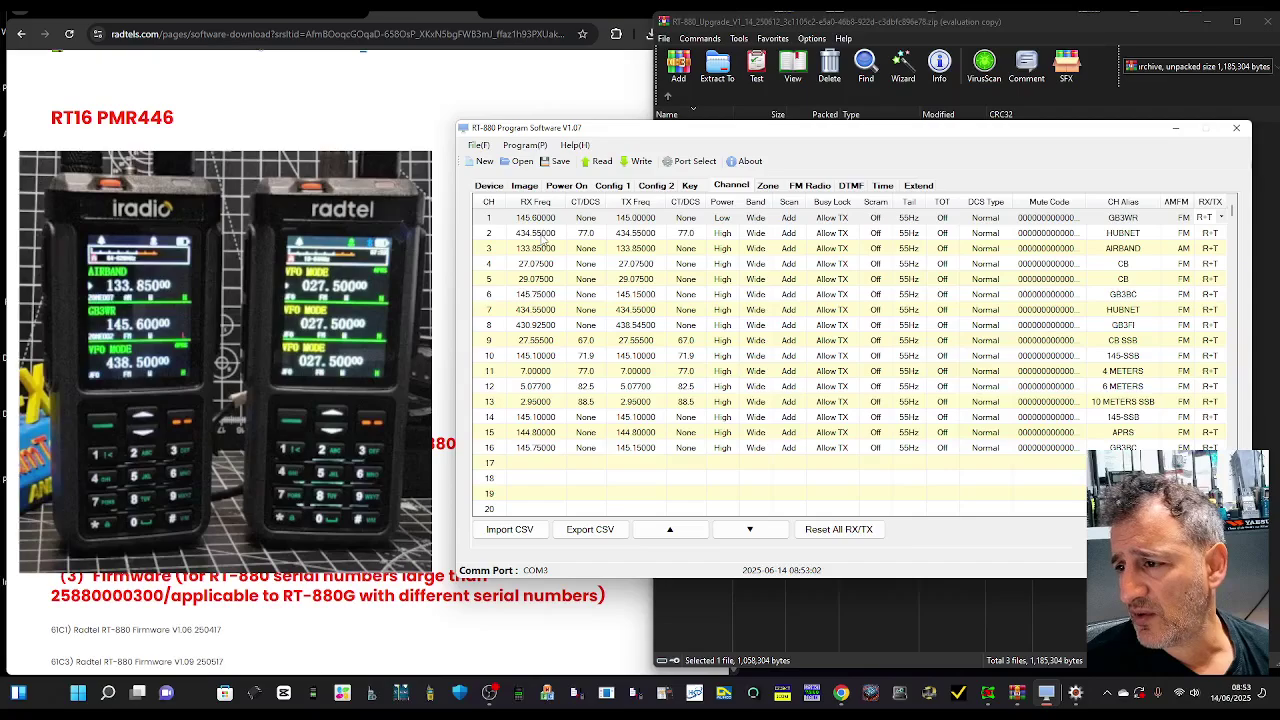
{"action": "double_click", "coordinate": [536, 232]}
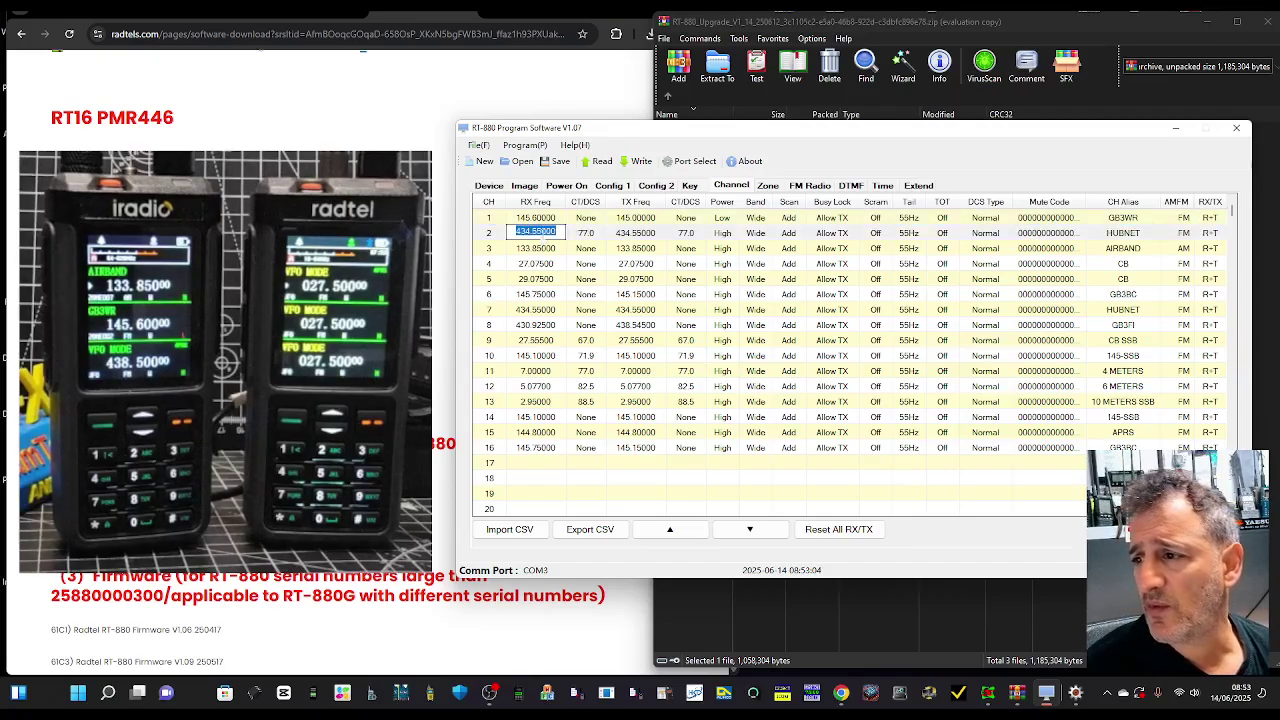
{"action": "key", "text": "Tab"}
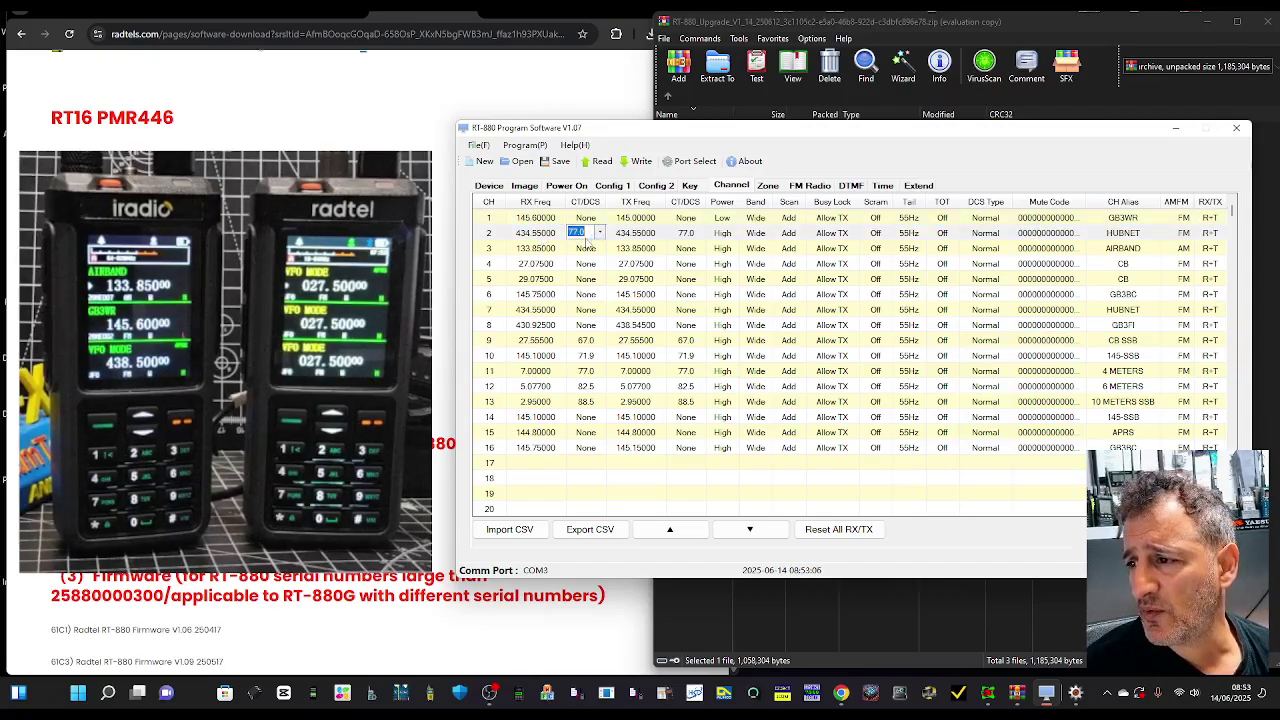
{"action": "key", "text": "Tab"}
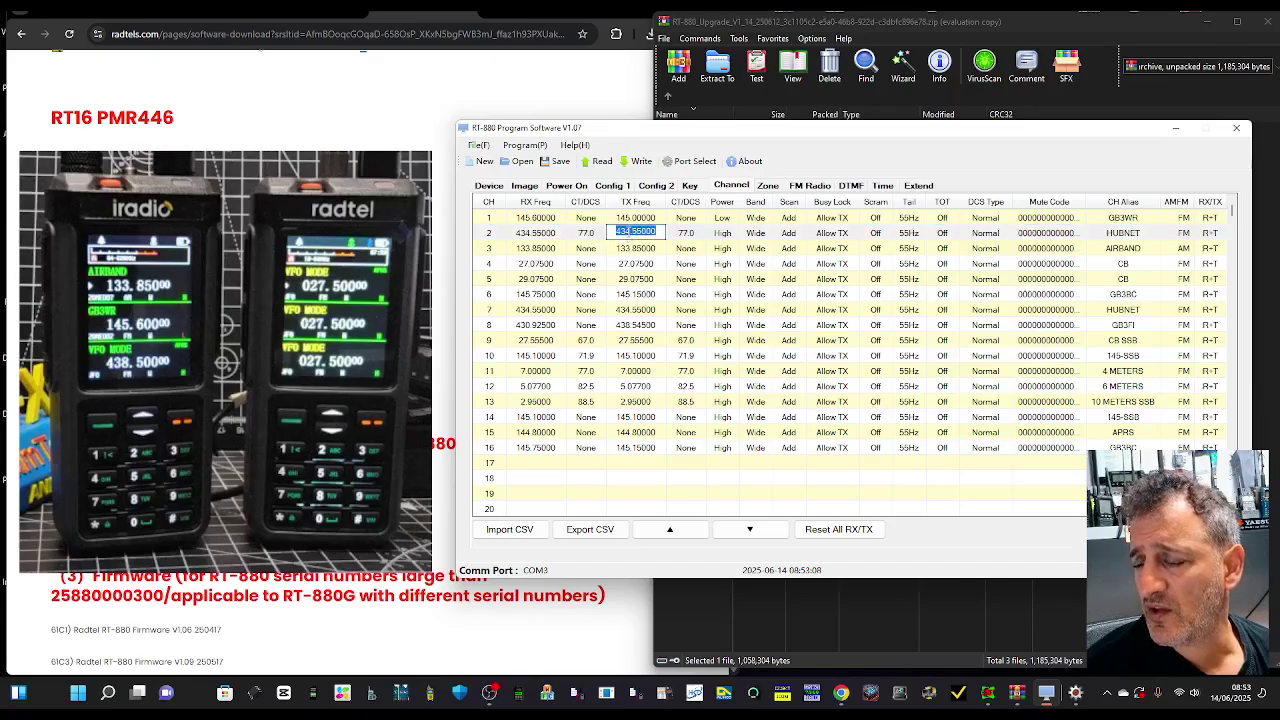
{"action": "double_click", "coordinate": [537, 264]}
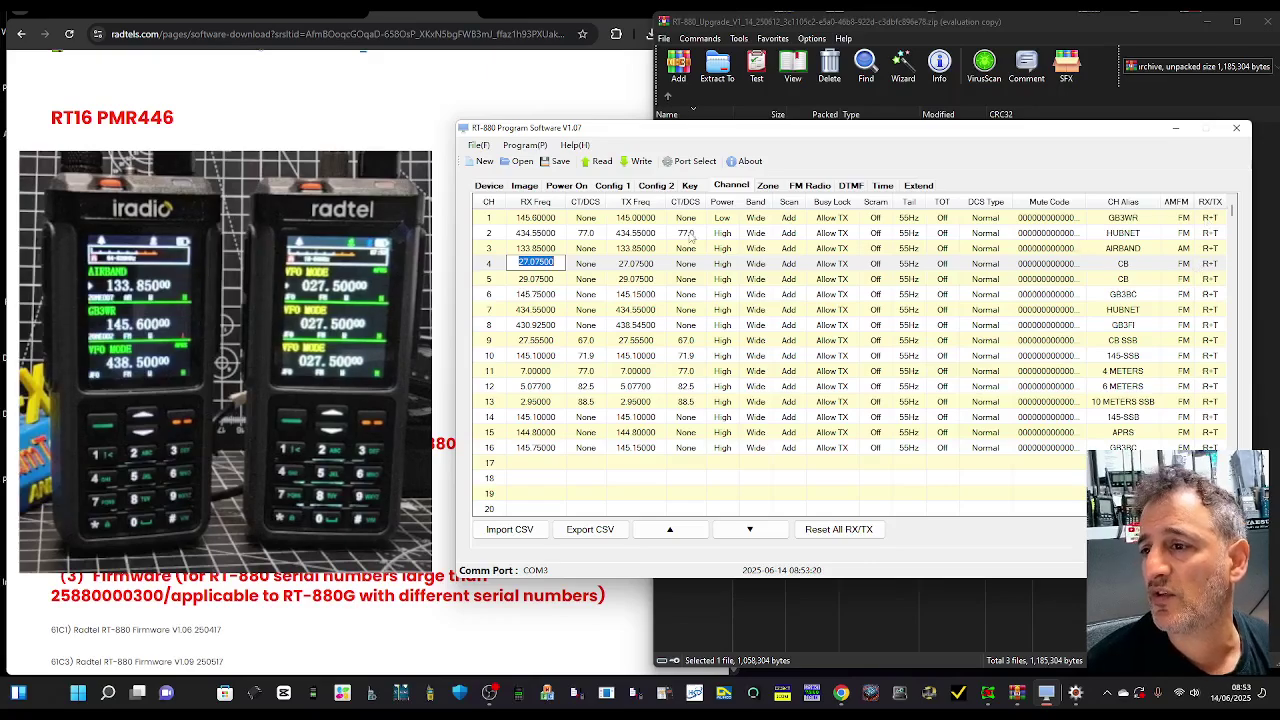
- Examine the FM Radio channel list, checking the range and demodulation options for channel 1
{"action": "left_click", "coordinate": [845, 190]}
{"action": "left_click", "coordinate": [809, 189]}
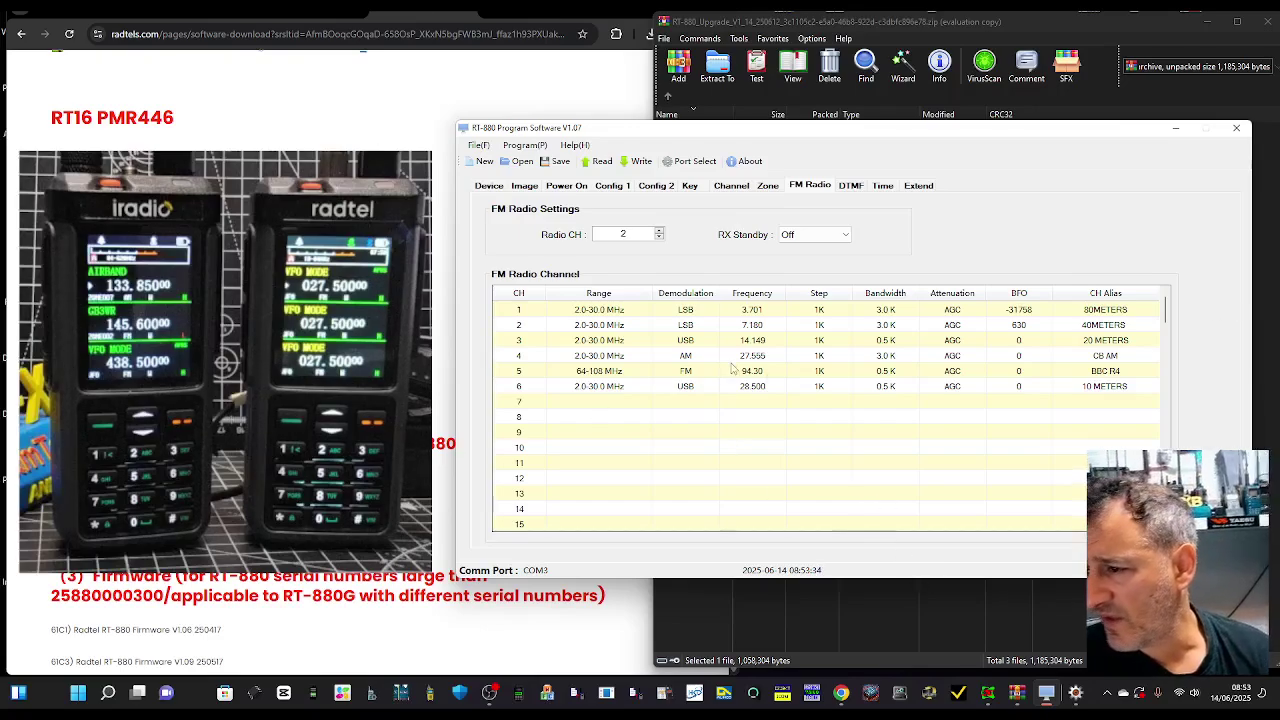
{"action": "left_click", "coordinate": [645, 312]}
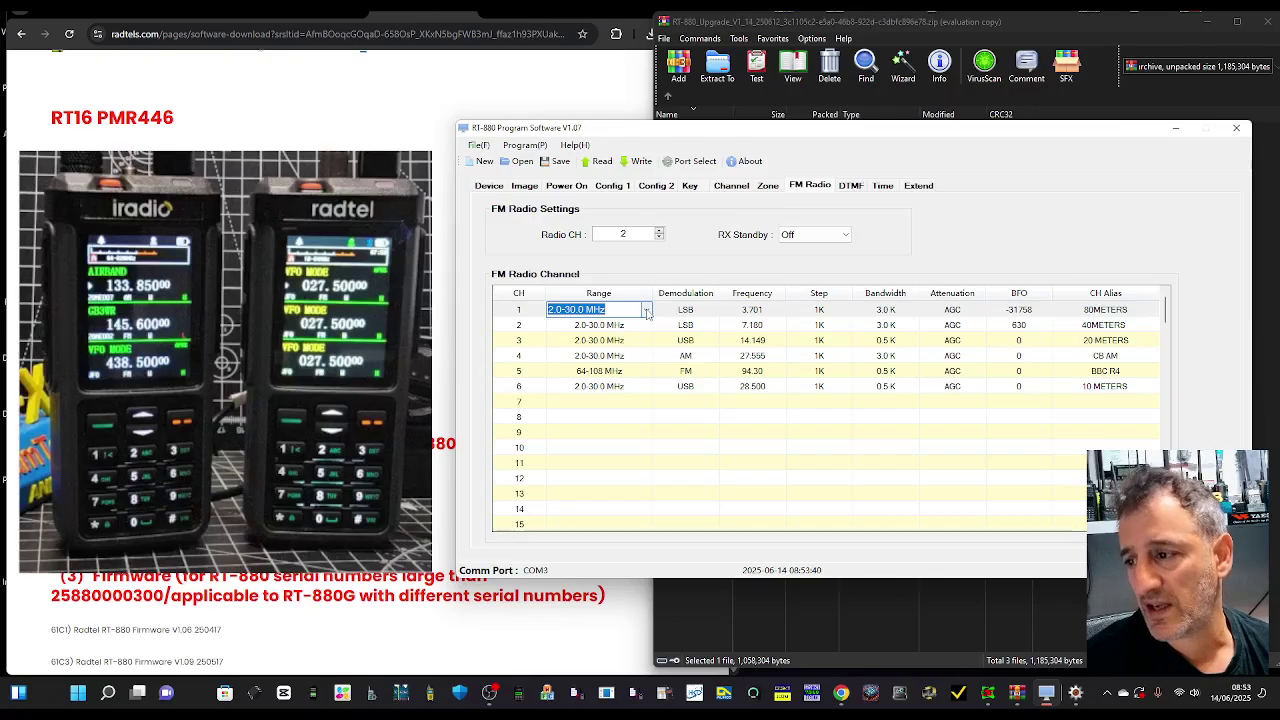
{"action": "left_click", "coordinate": [647, 313]}
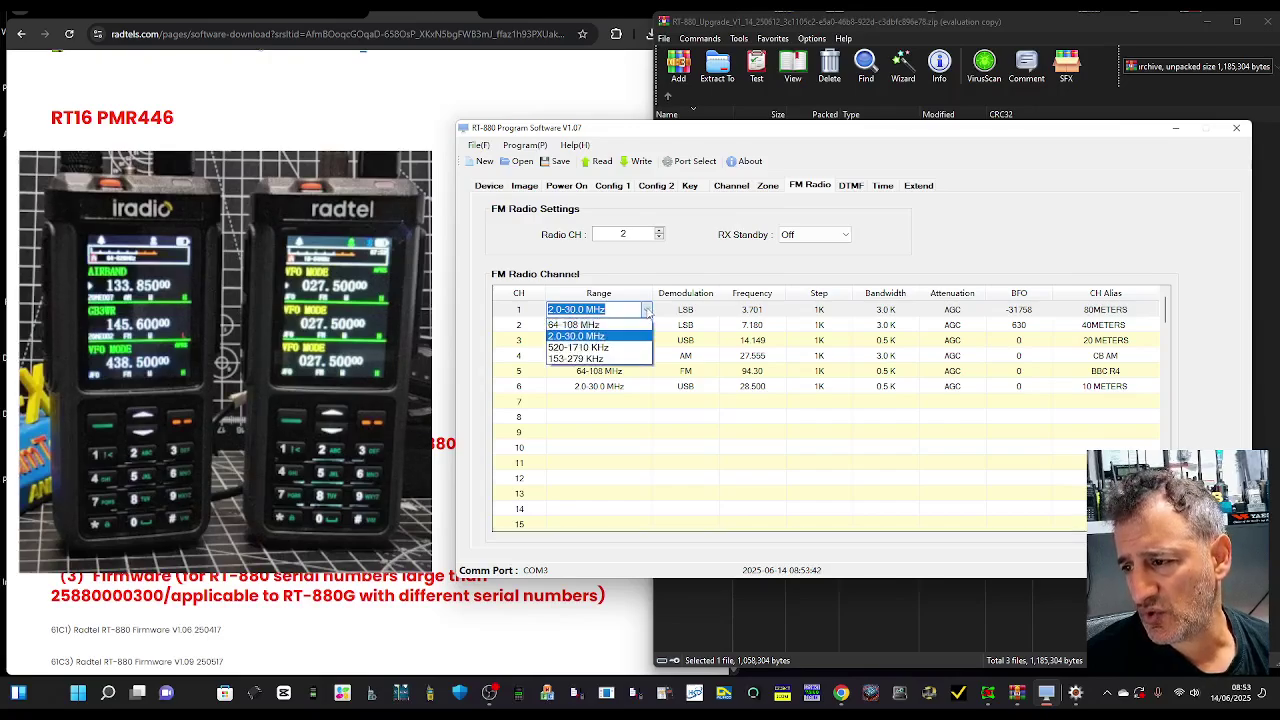
{"action": "left_click", "coordinate": [647, 312]}
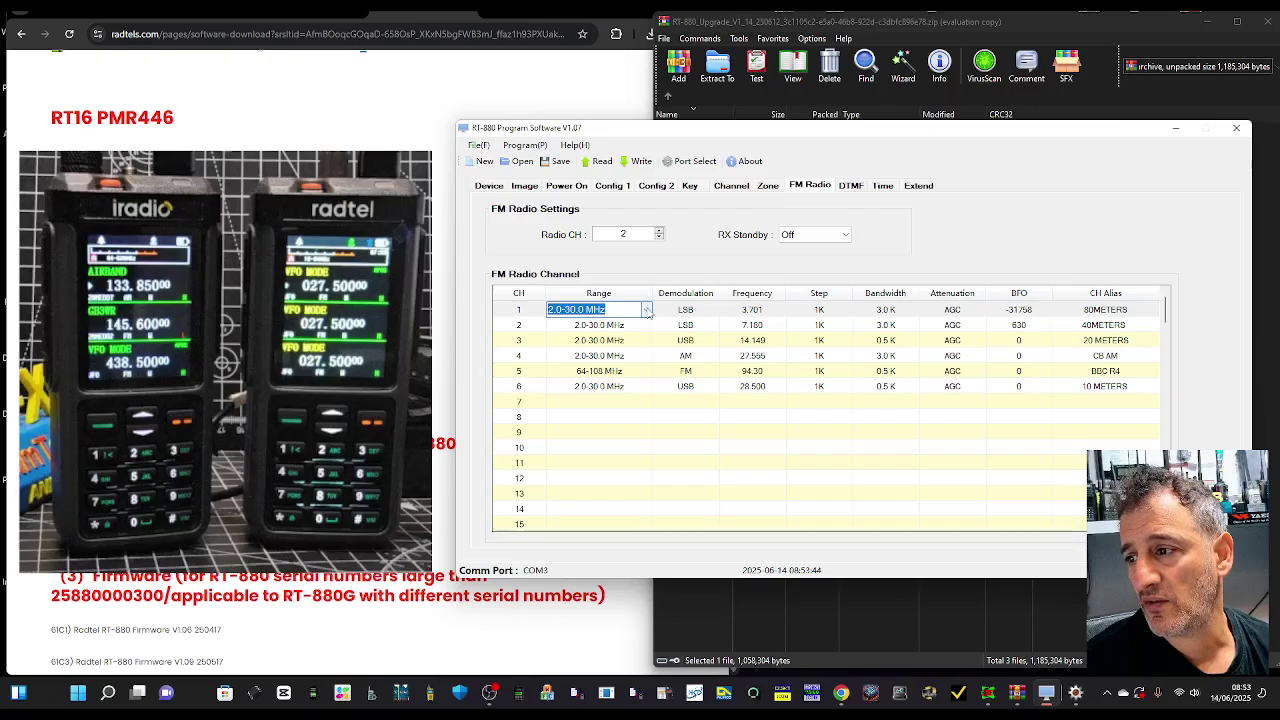
{"action": "left_click", "coordinate": [702, 312]}
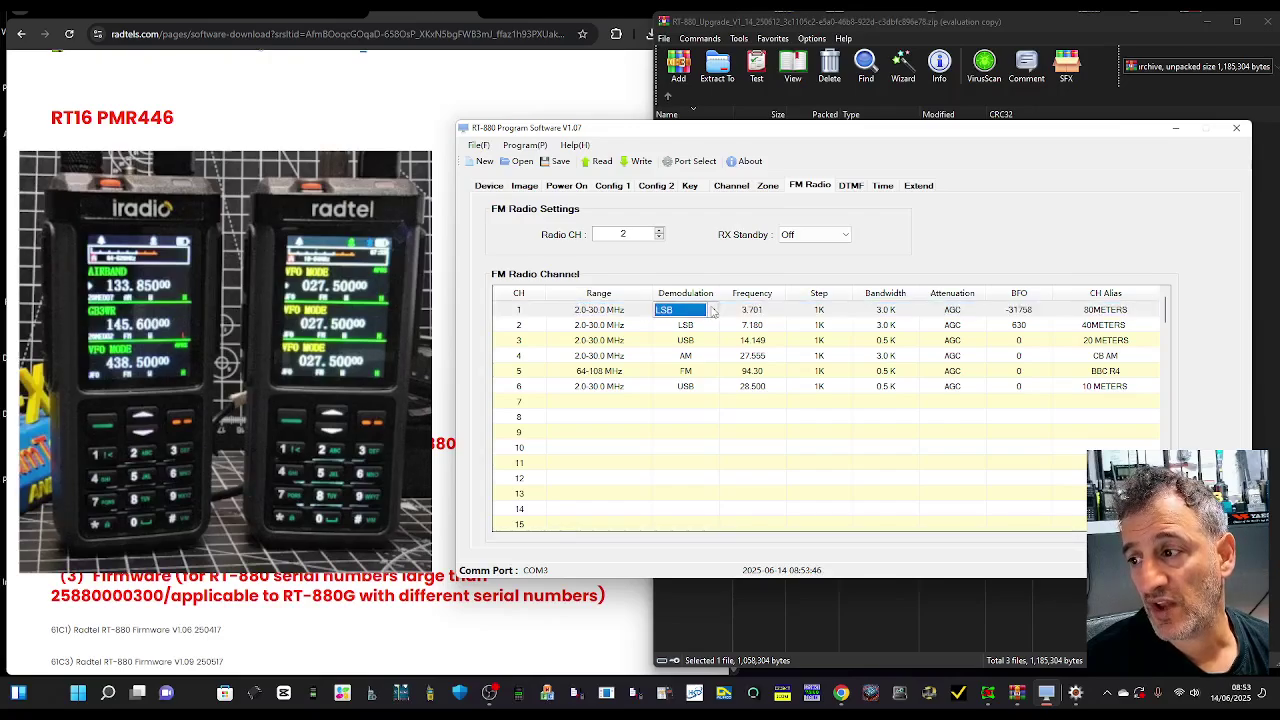
{"action": "left_click", "coordinate": [712, 311]}
{"action": "left_click", "coordinate": [712, 311]}
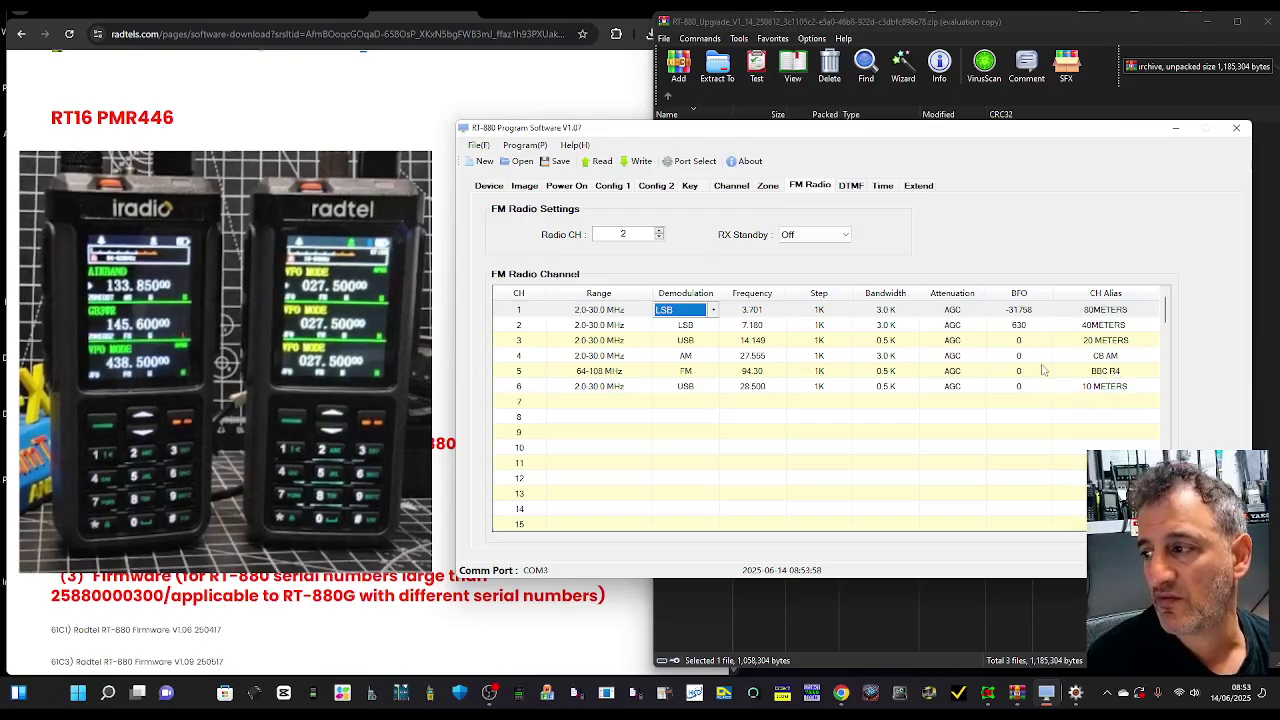
- Check which range options are available for FM radio channel 5, keeping its current range
{"action": "left_click", "coordinate": [645, 372]}
{"action": "left_click", "coordinate": [646, 372]}
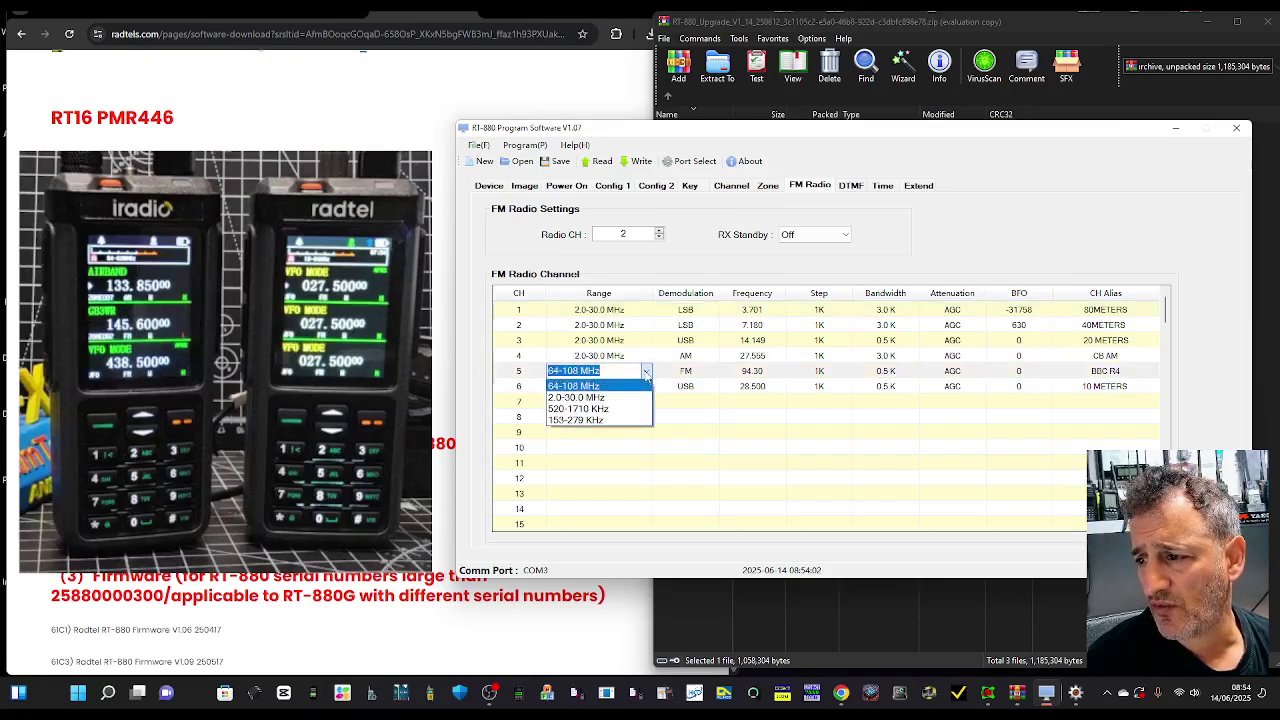
{"action": "left_click", "coordinate": [646, 373]}
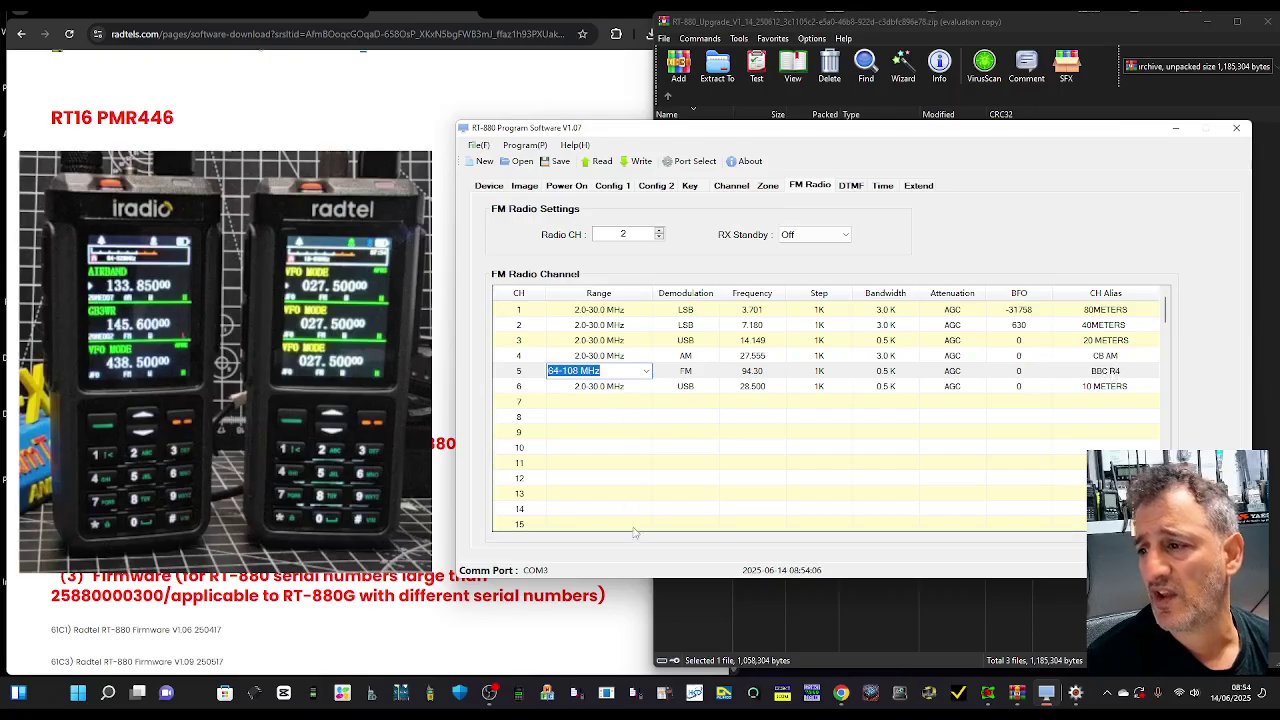
- Review the radio's startup logo, device ranges and name, and power-on settings
{"action": "left_click", "coordinate": [852, 188]}
{"action": "left_click", "coordinate": [567, 188]}
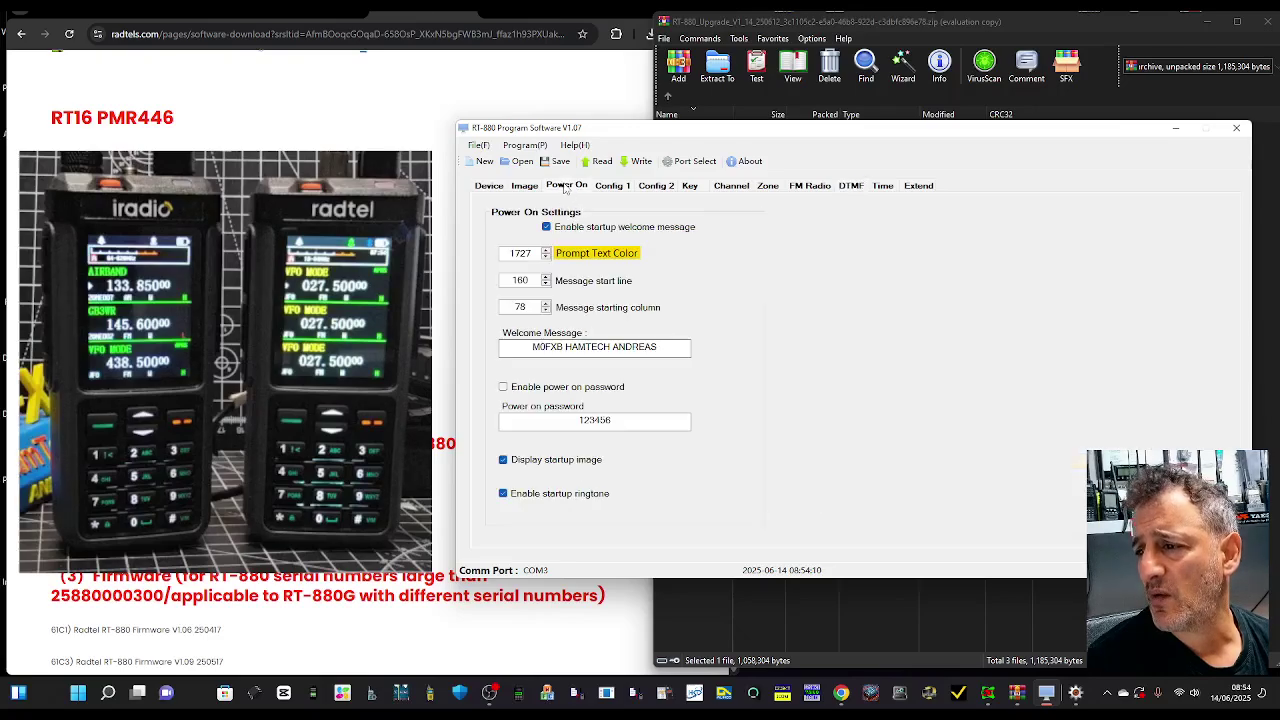
{"action": "left_click", "coordinate": [524, 189]}
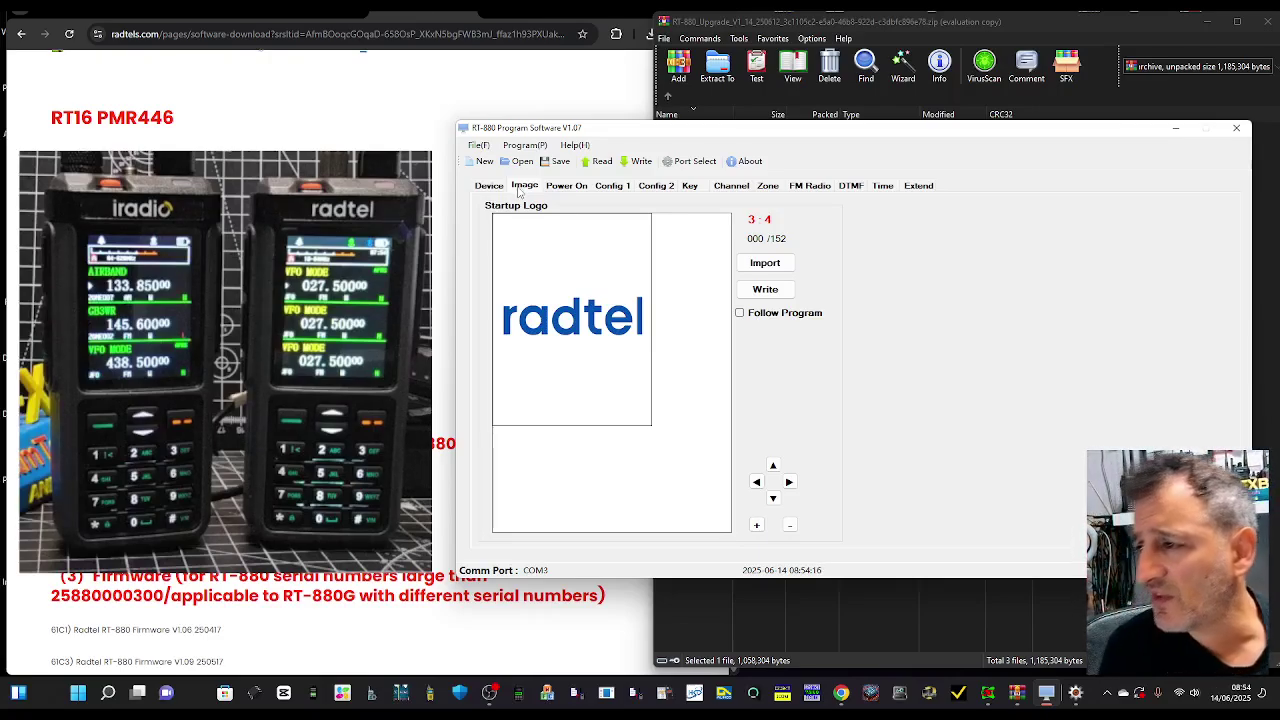
{"action": "left_click", "coordinate": [494, 188]}
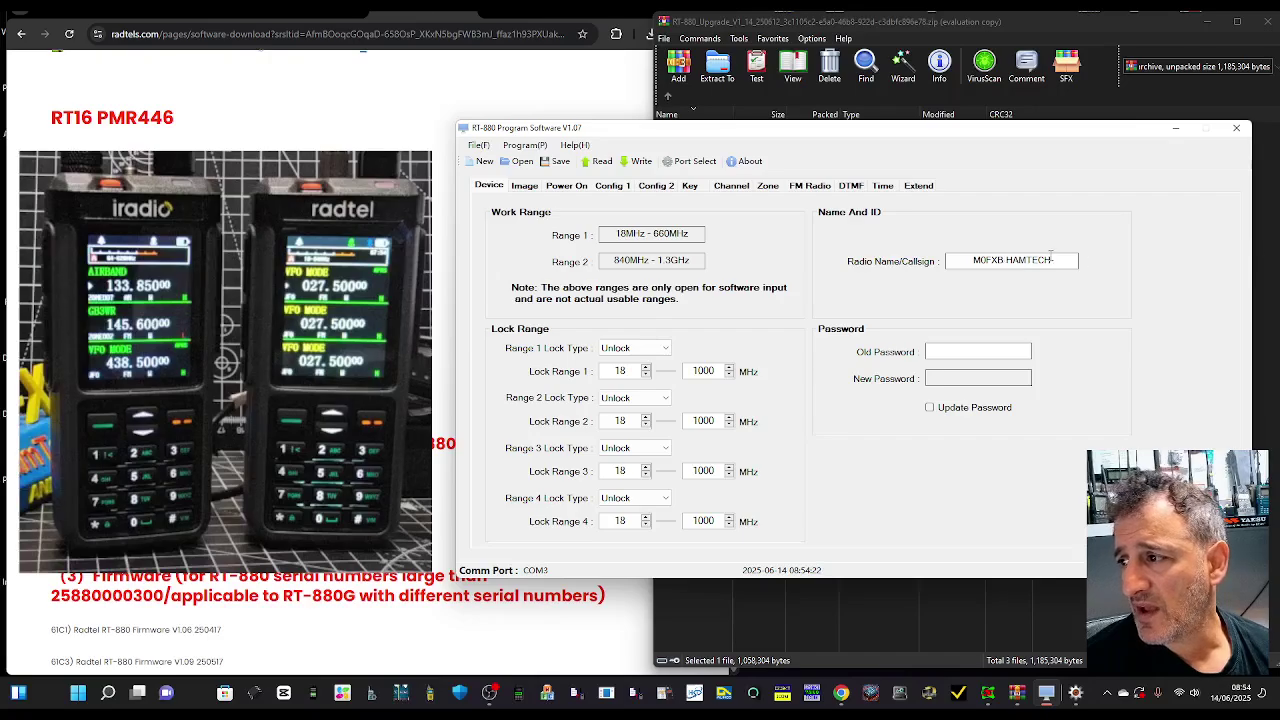
{"action": "left_click", "coordinate": [522, 188]}
{"action": "left_click", "coordinate": [564, 188]}
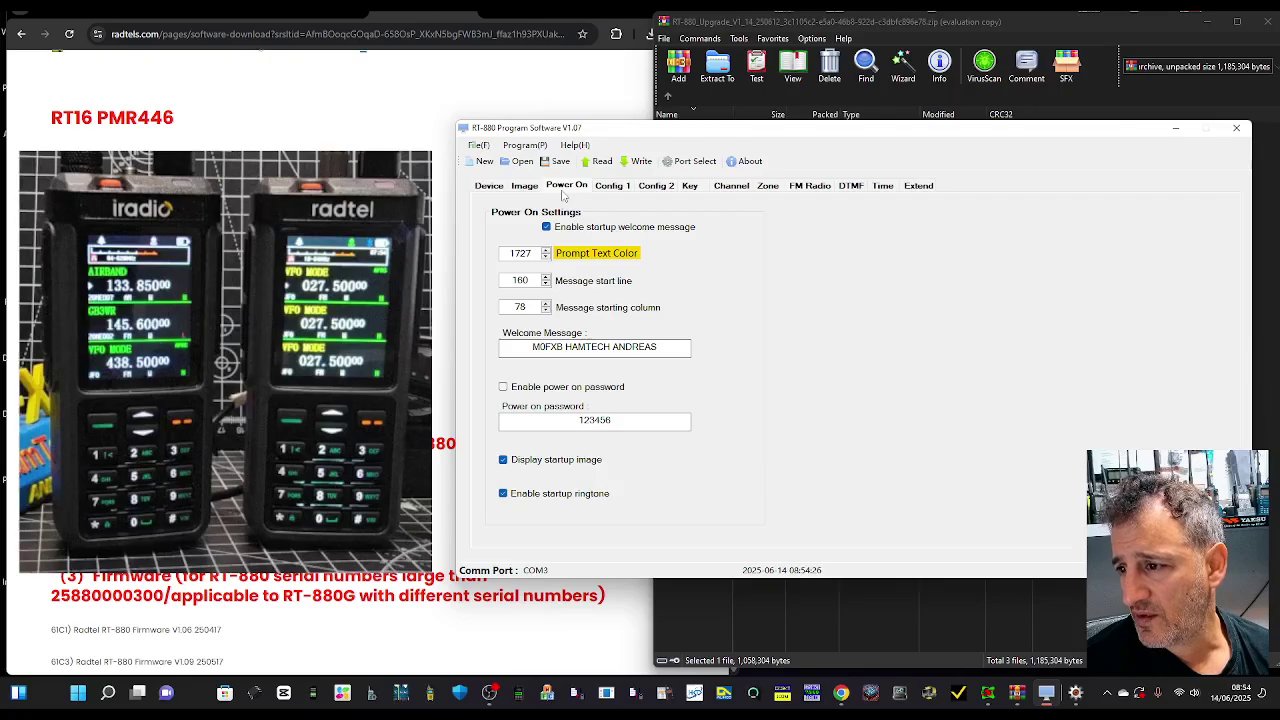
- Examine the Basic Settings 1 and Basic Settings 2 pages, including display, scan, gain and transmit power options
{"action": "left_click", "coordinate": [613, 189]}
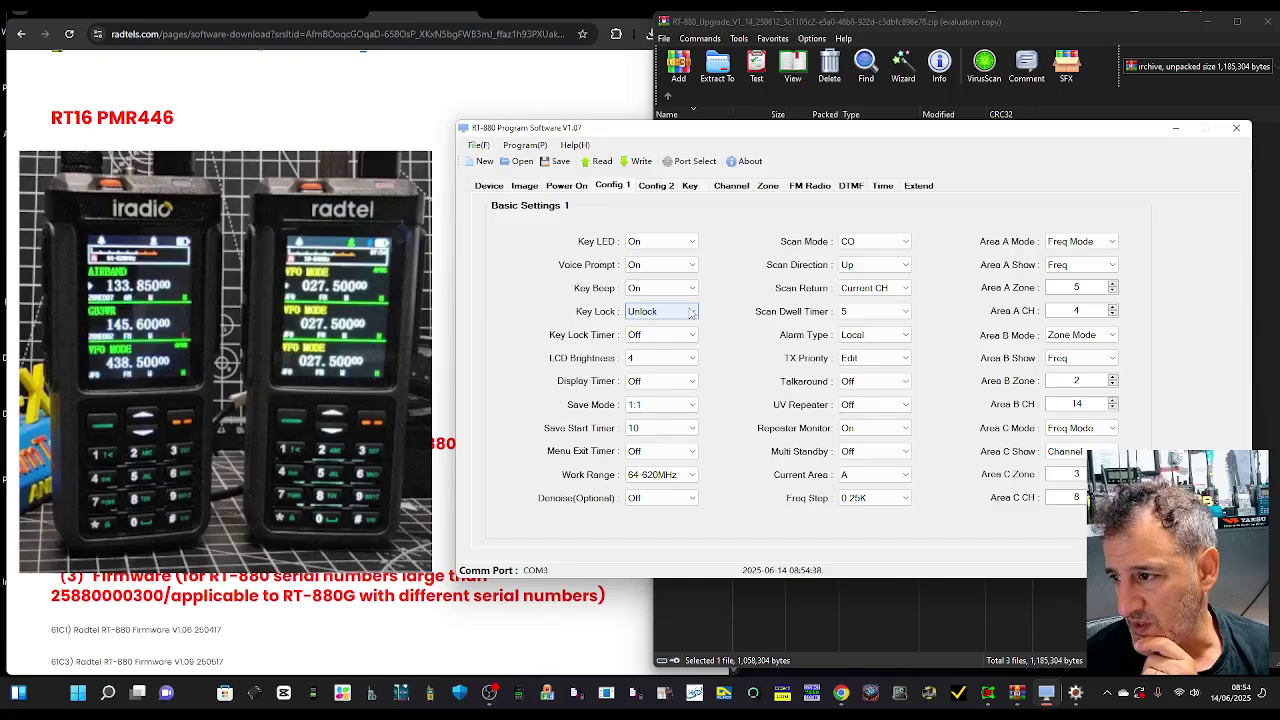
{"action": "left_click", "coordinate": [655, 190]}
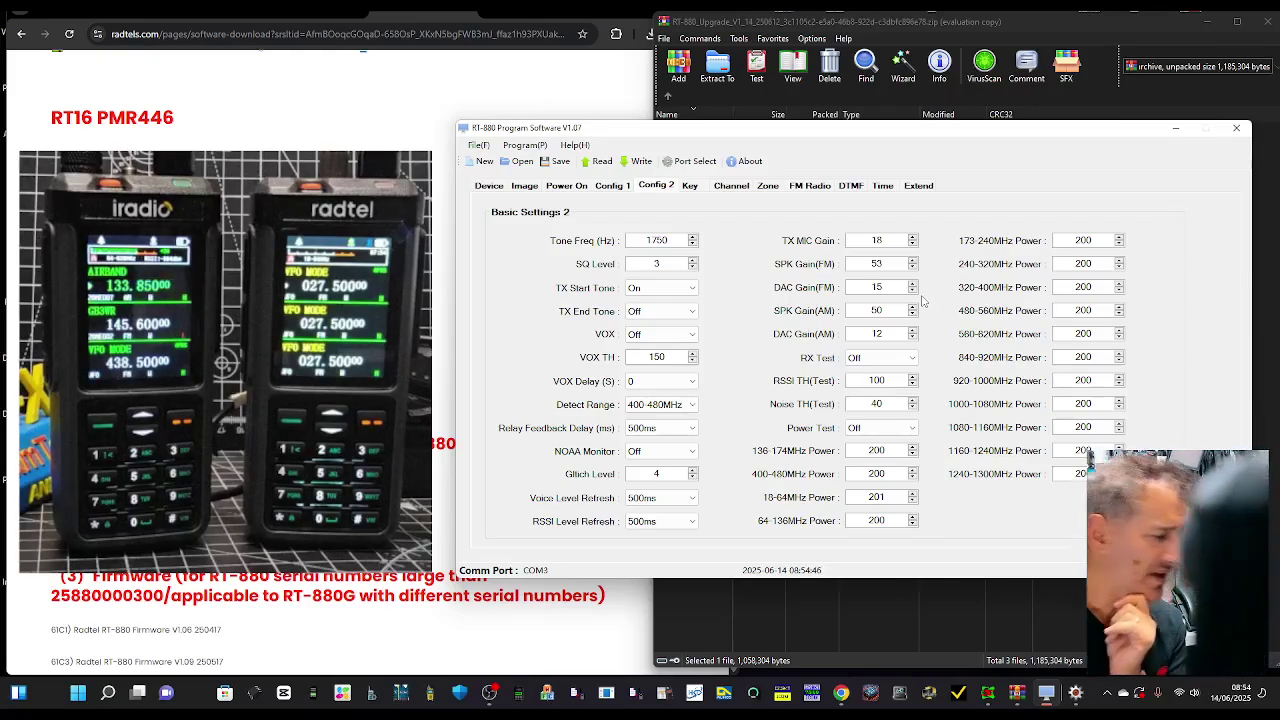
{"action": "left_click", "coordinate": [291, 110]}
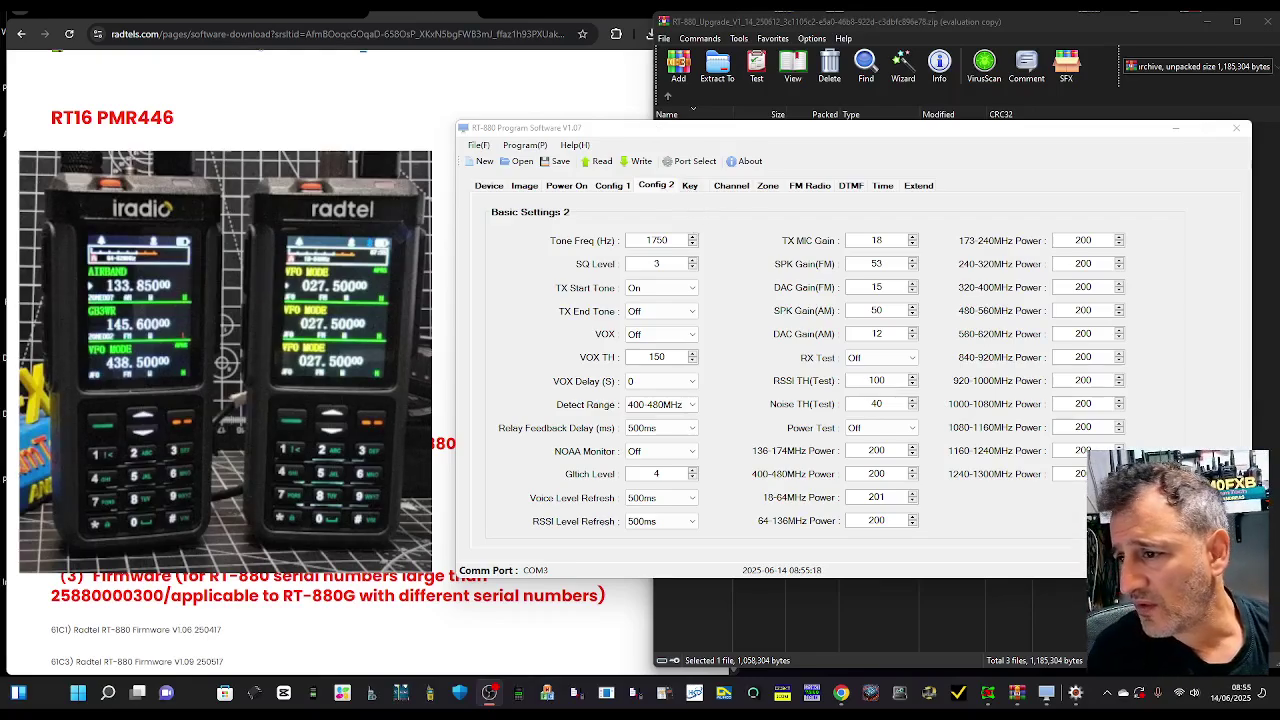
{"action": "left_click", "coordinate": [612, 185]}
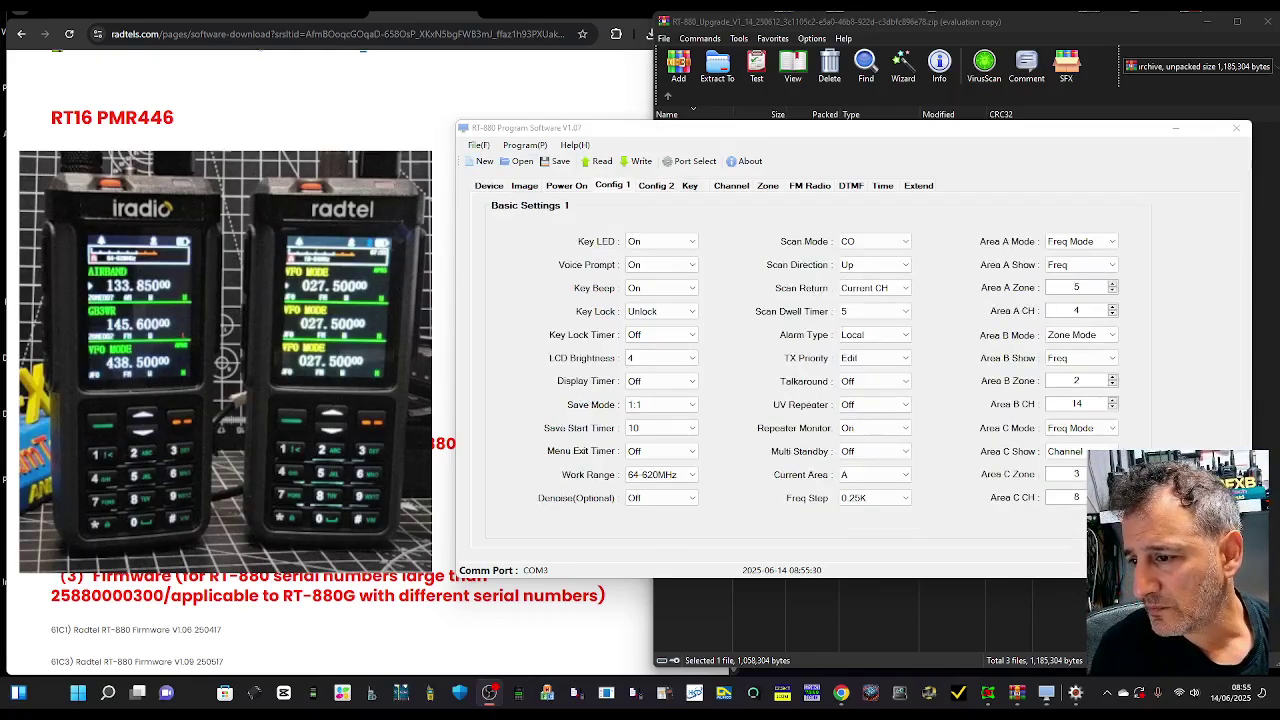
- Look over the extended GPS settings, then set Path 1 in the APRS settings to WIDE1
{"action": "left_click", "coordinate": [918, 186]}
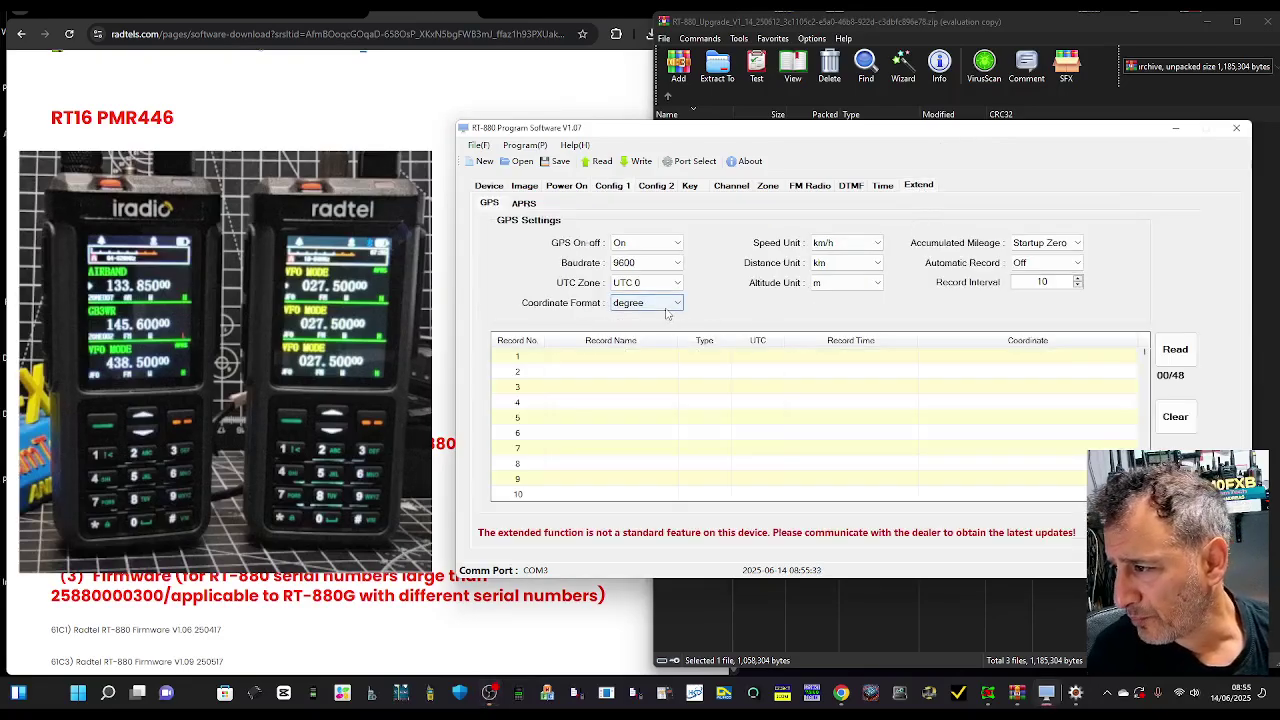
{"action": "left_click", "coordinate": [524, 203]}
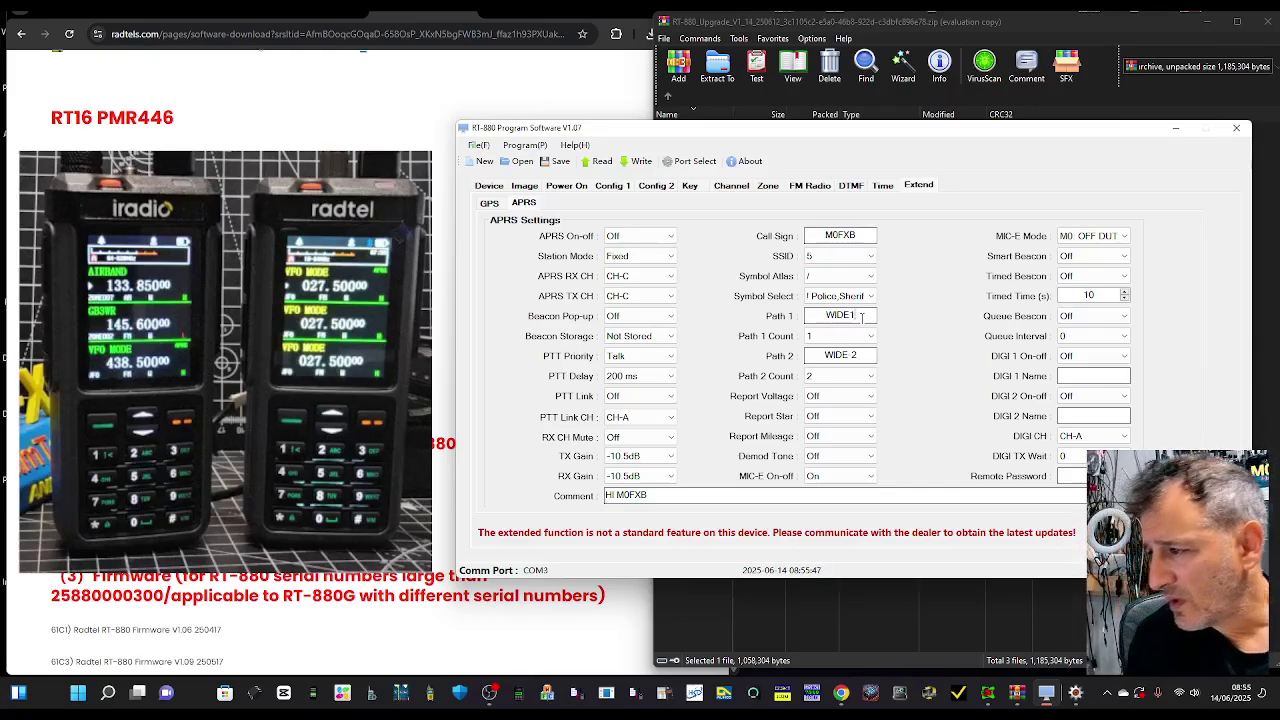
{"action": "key", "text": "BackSpace"}
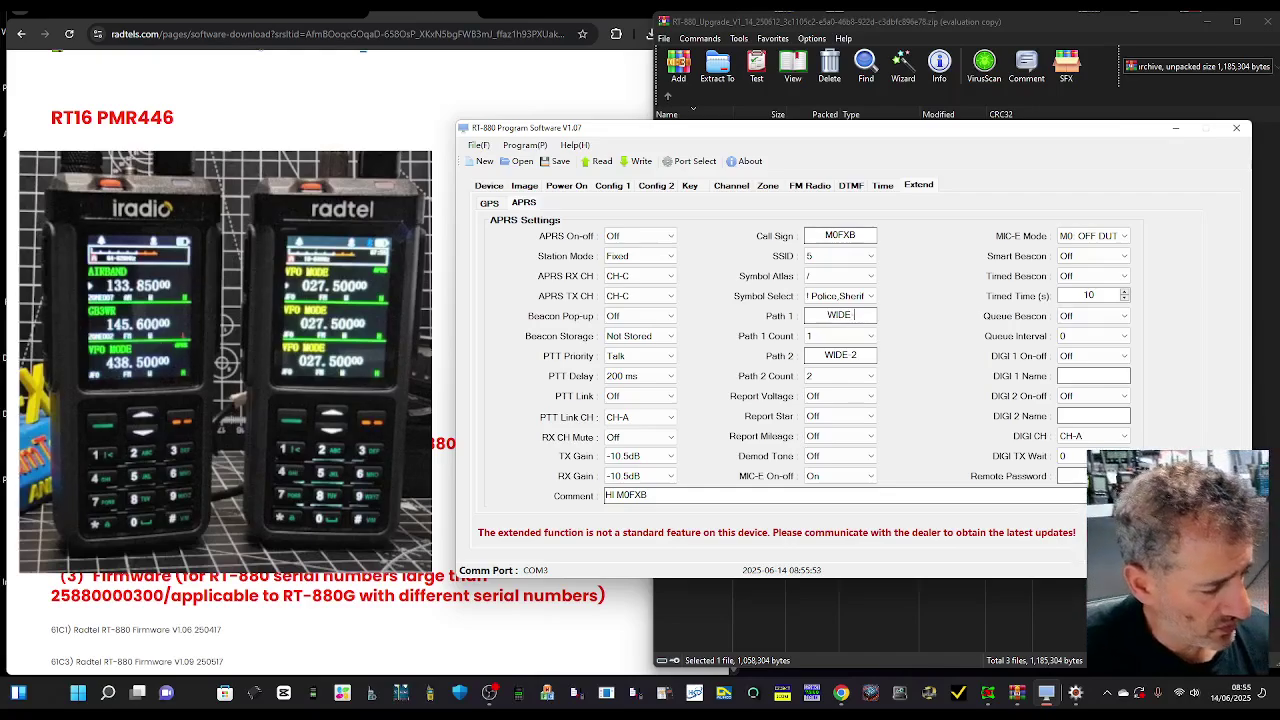
{"action": "type", "text": "1"}
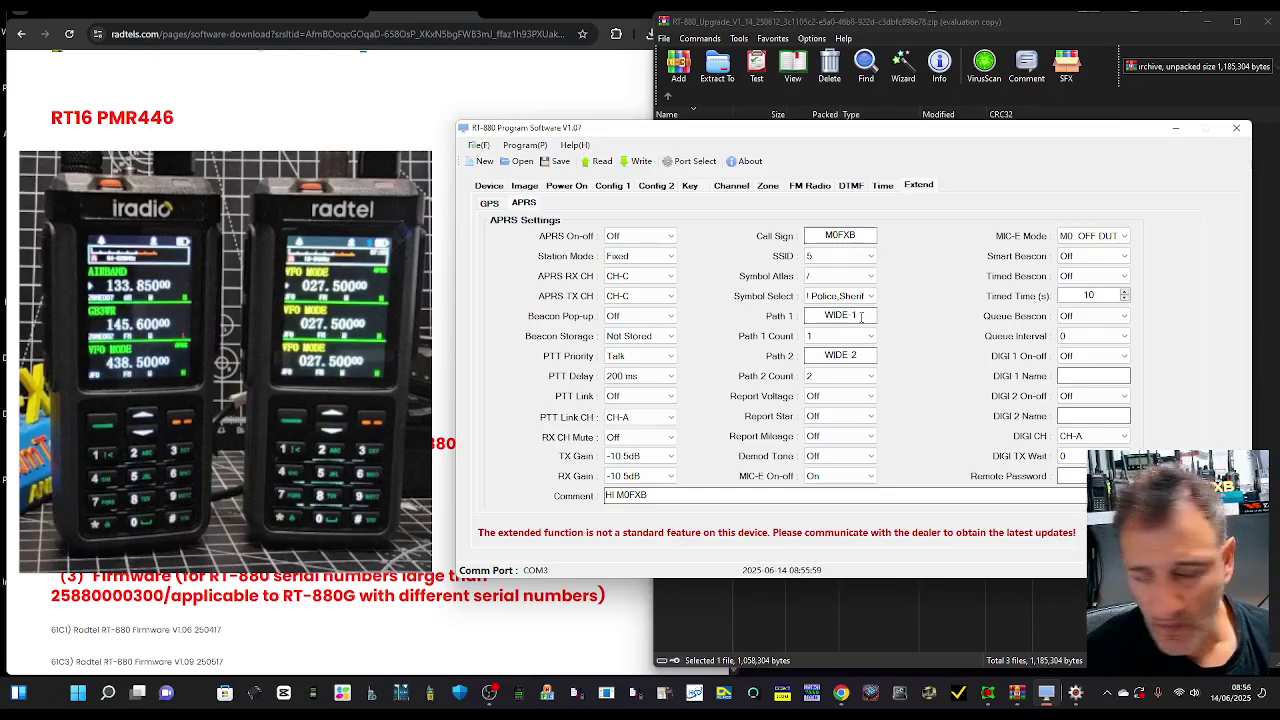
{"action": "key", "text": "BackSpace"}
{"action": "key", "text": "BackSpace"}
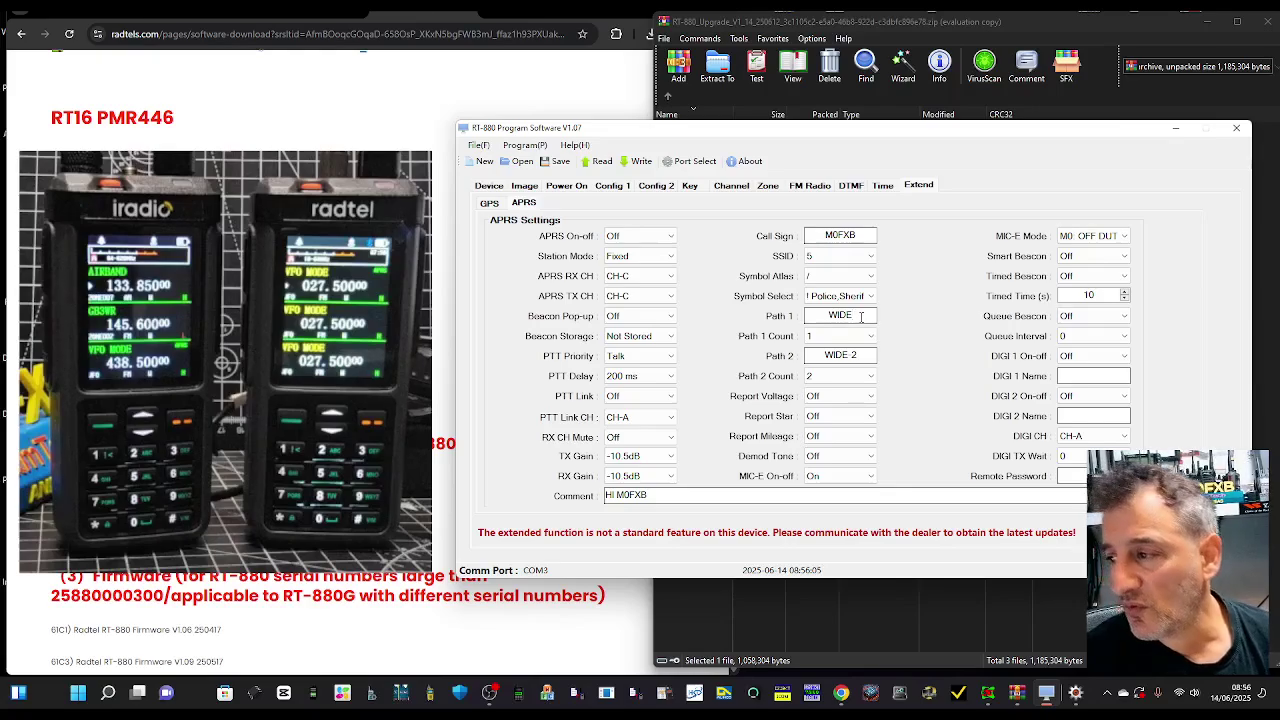
{"action": "type", "text": "1"}
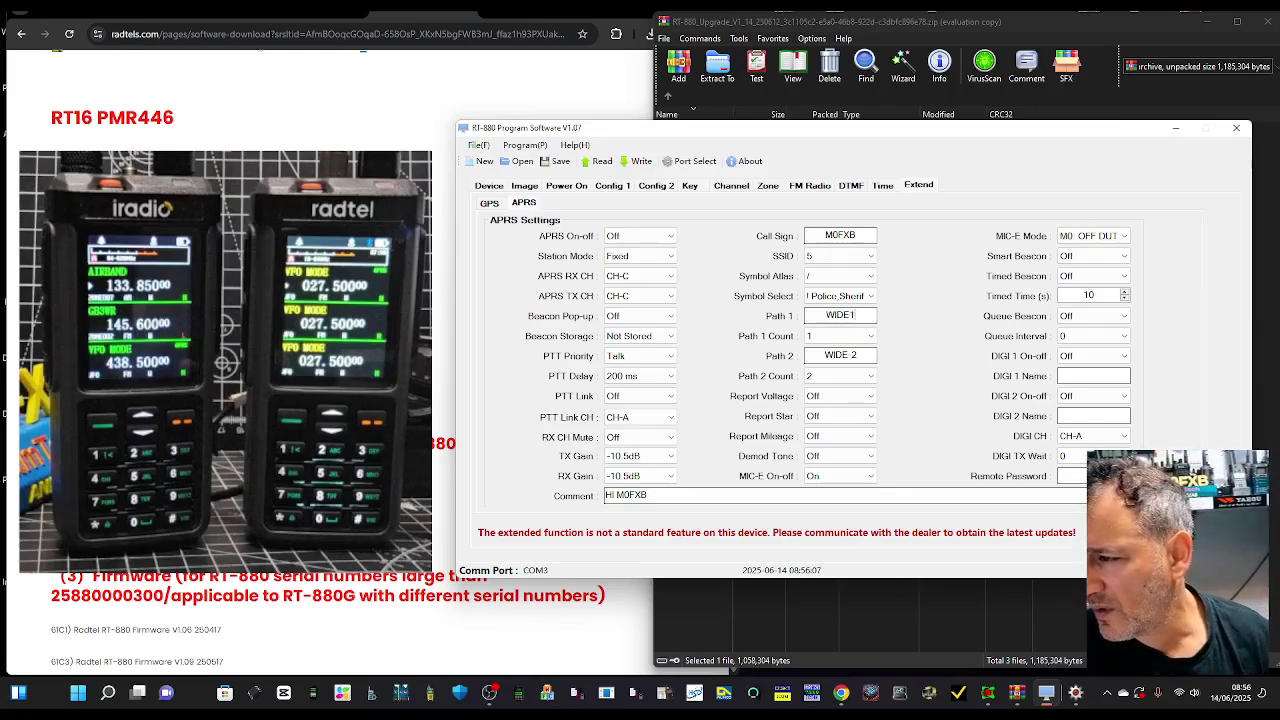
- Shorten the APRS Path 2 entry to WIDE and write the settings to the radio
{"action": "left_click", "coordinate": [860, 355]}
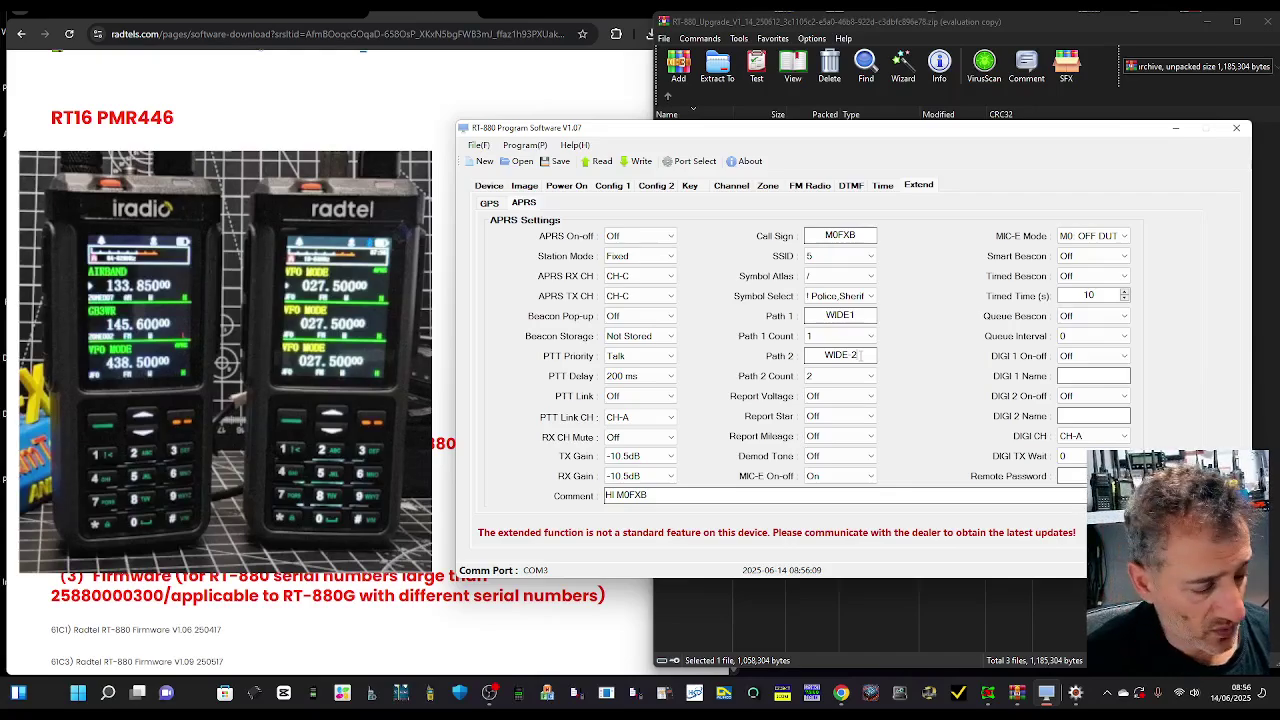
{"action": "key", "text": "BackSpace"}
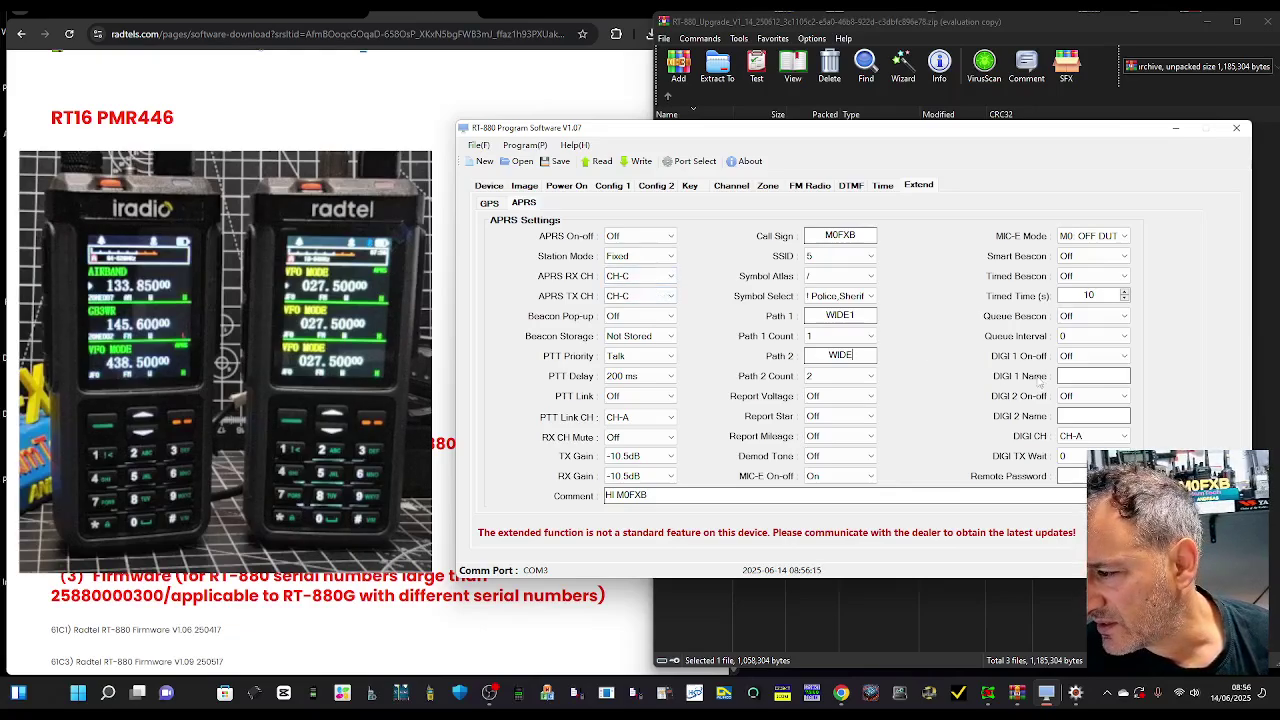
{"action": "left_click", "coordinate": [633, 166]}
{"action": "left_click", "coordinate": [816, 343]}
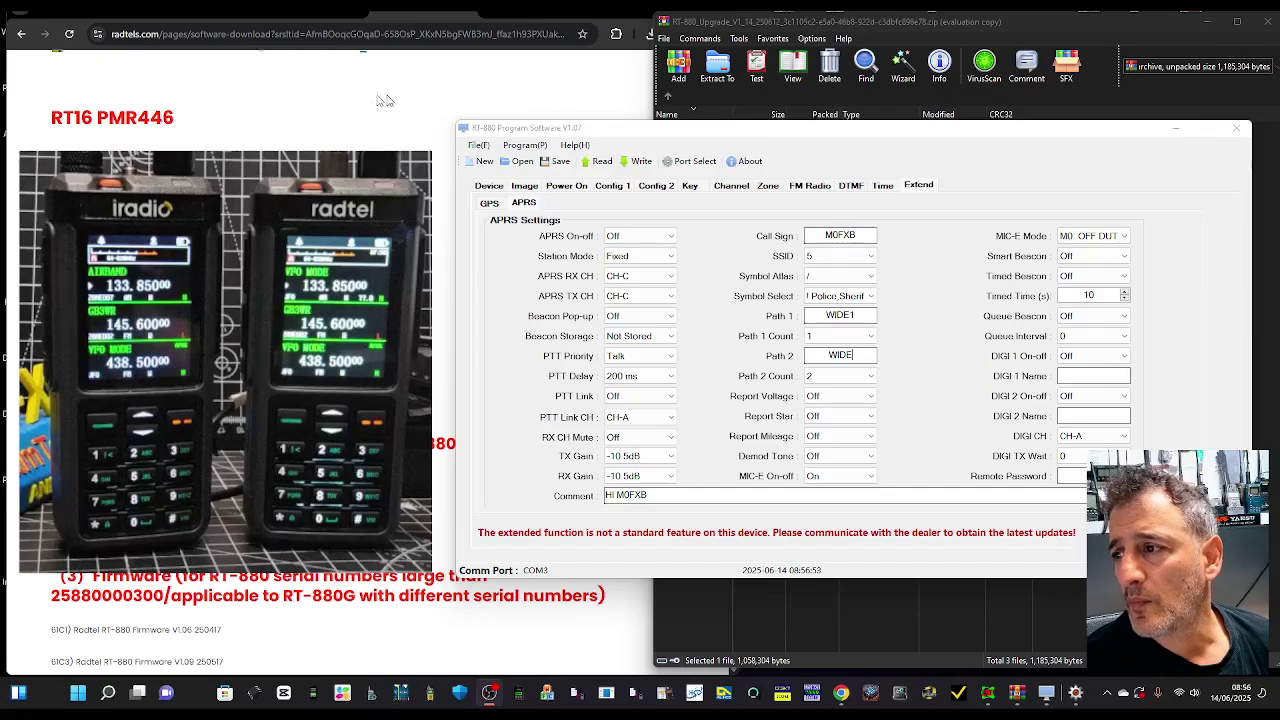
- Set the APRS Beacon Storage option to Stored All
{"action": "left_click", "coordinate": [735, 188]}
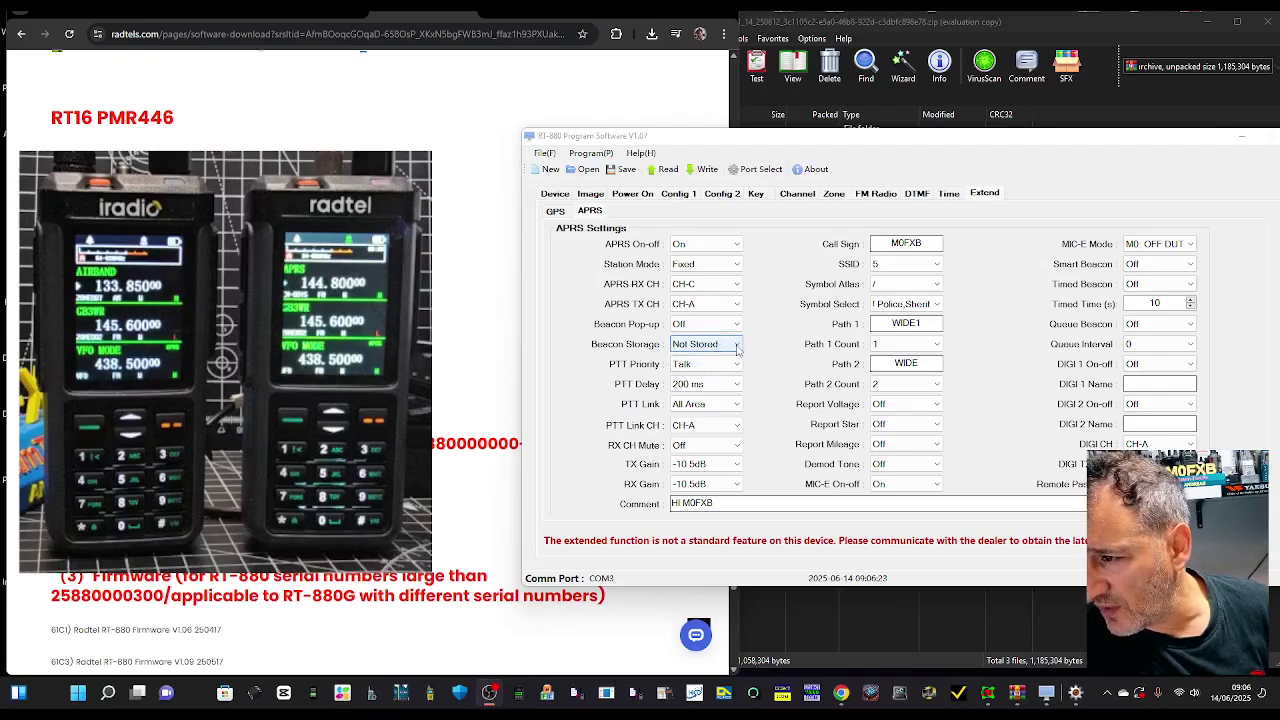
{"action": "left_click", "coordinate": [739, 346]}
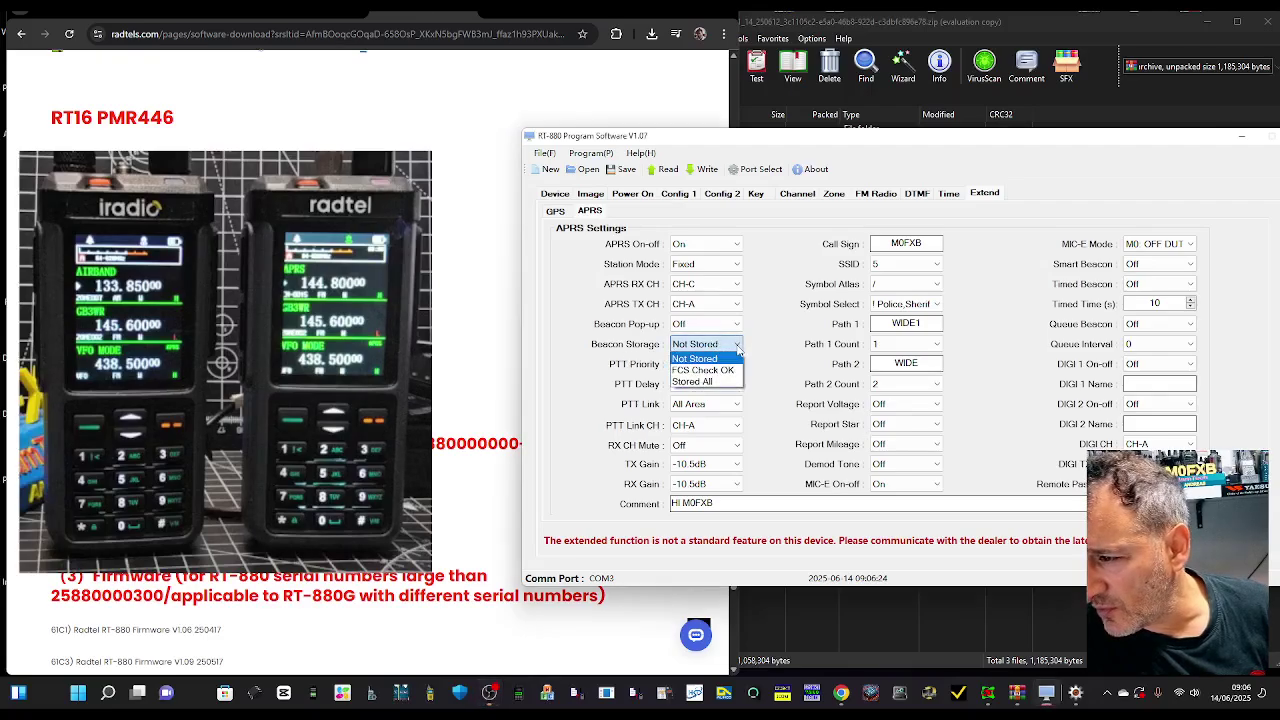
{"action": "left_click", "coordinate": [693, 381]}
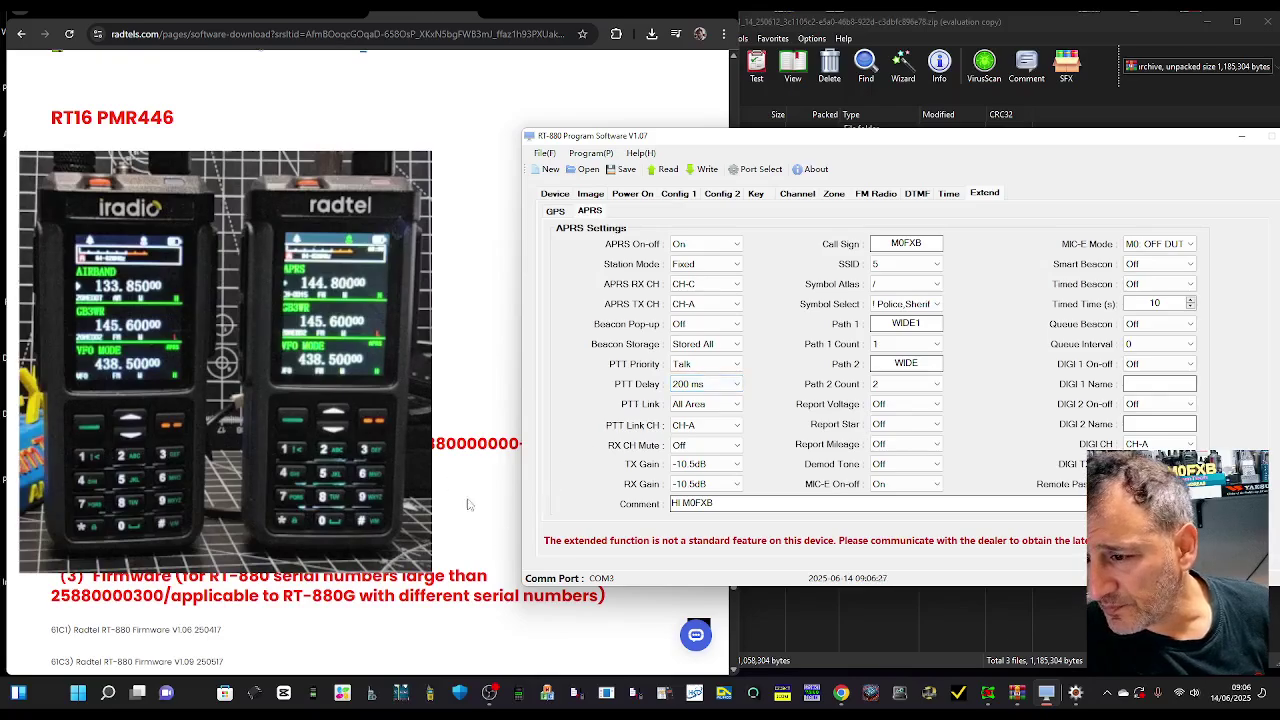
{"action": "left_click", "coordinate": [489, 536]}
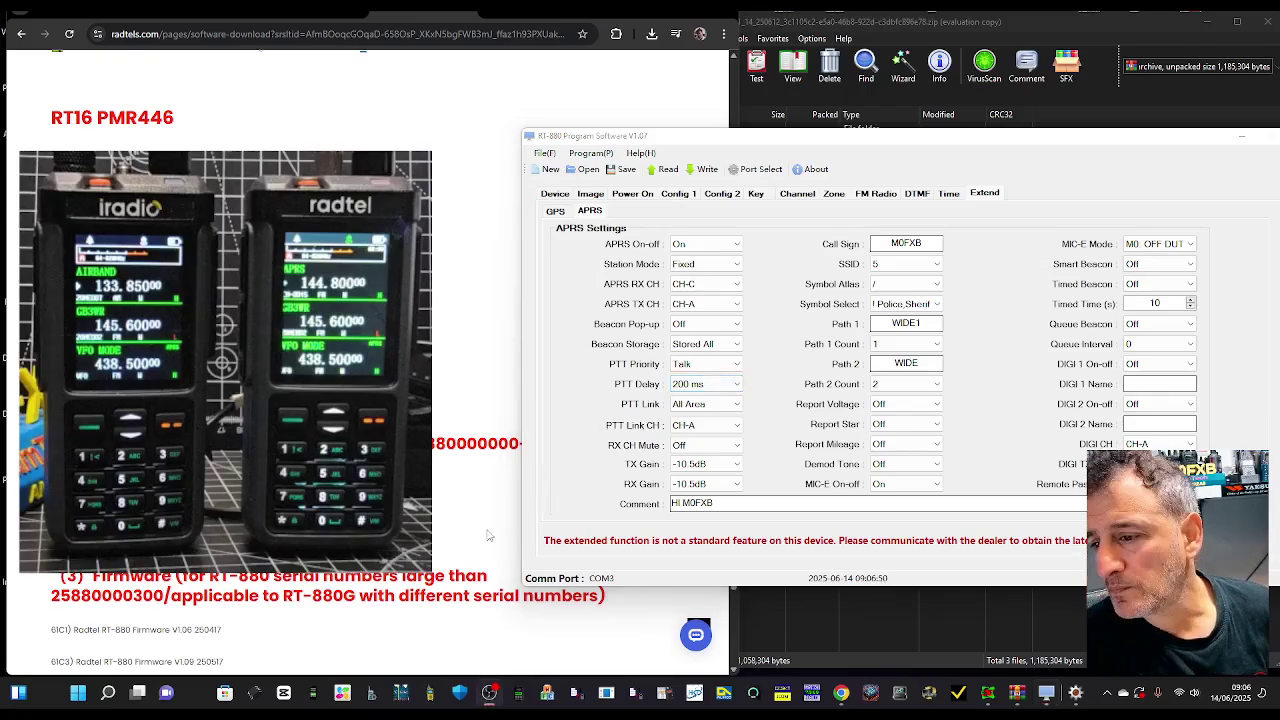
- Change the APRS Symbol Select setting to the Car symbol
{"action": "left_click", "coordinate": [938, 304]}
{"action": "left_click", "coordinate": [940, 305]}
{"action": "left_click", "coordinate": [940, 305]}
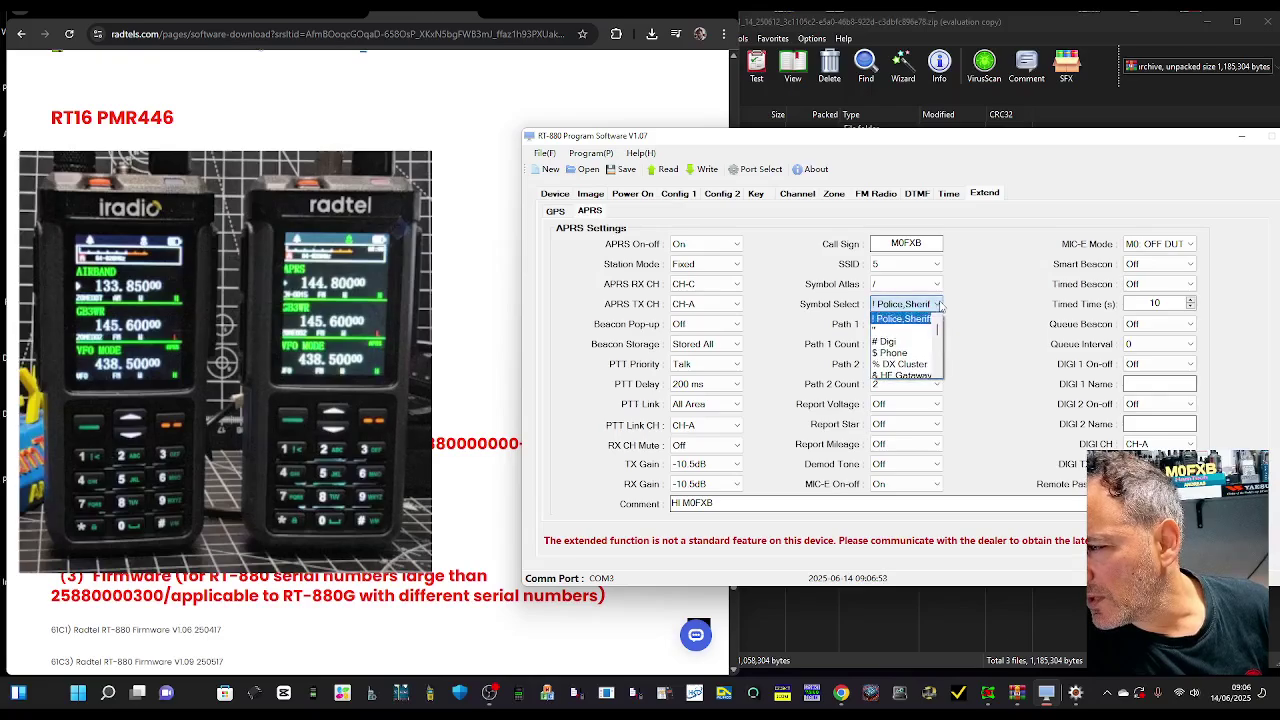
{"action": "left_click", "coordinate": [940, 305]}
{"action": "left_click", "coordinate": [940, 305]}
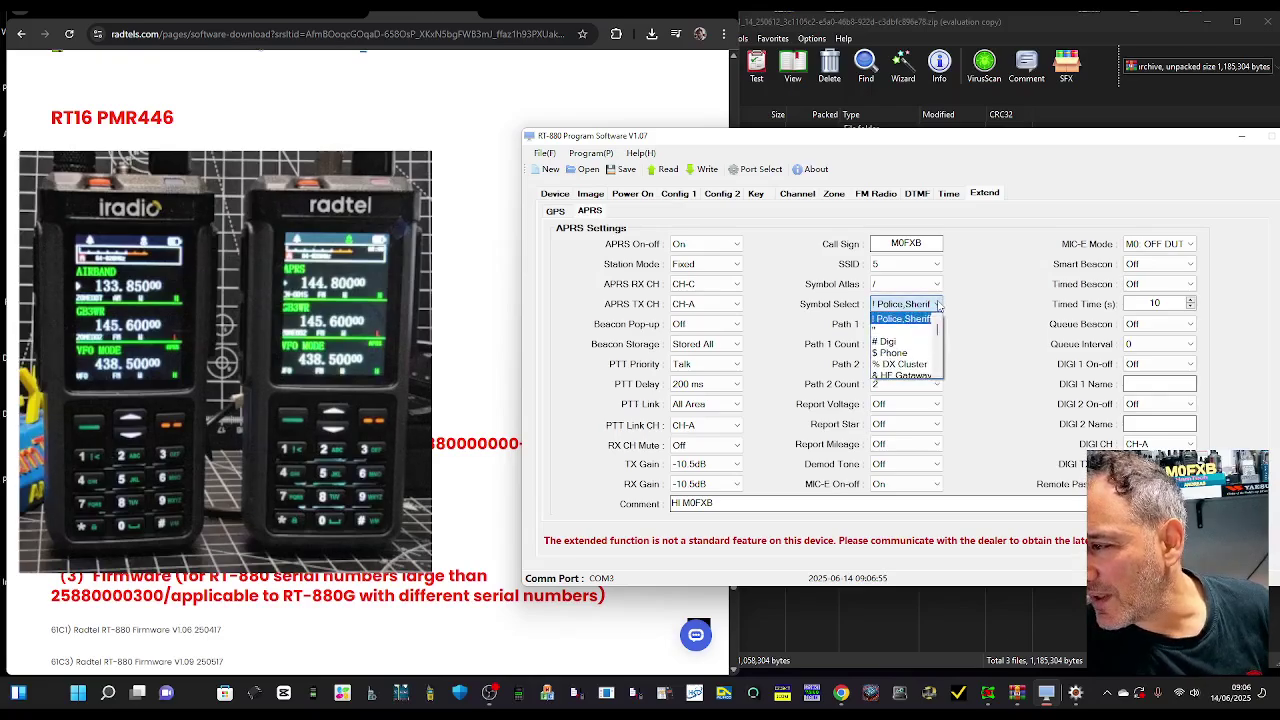
{"action": "scroll", "coordinate": [910, 330], "scroll_direction": "down", "scroll_amount": 3}
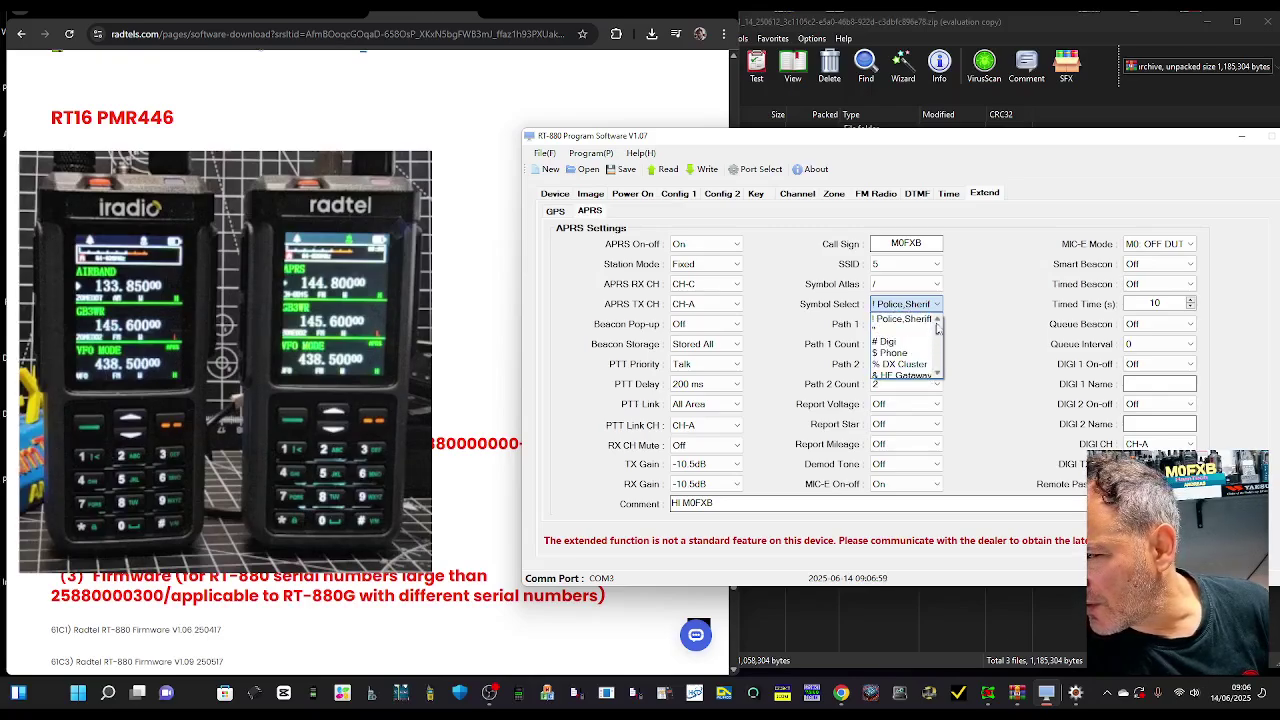
{"action": "scroll", "coordinate": [920, 345], "scroll_direction": "up", "scroll_amount": 2}
{"action": "scroll", "coordinate": [918, 345], "scroll_direction": "up", "scroll_amount": 2}
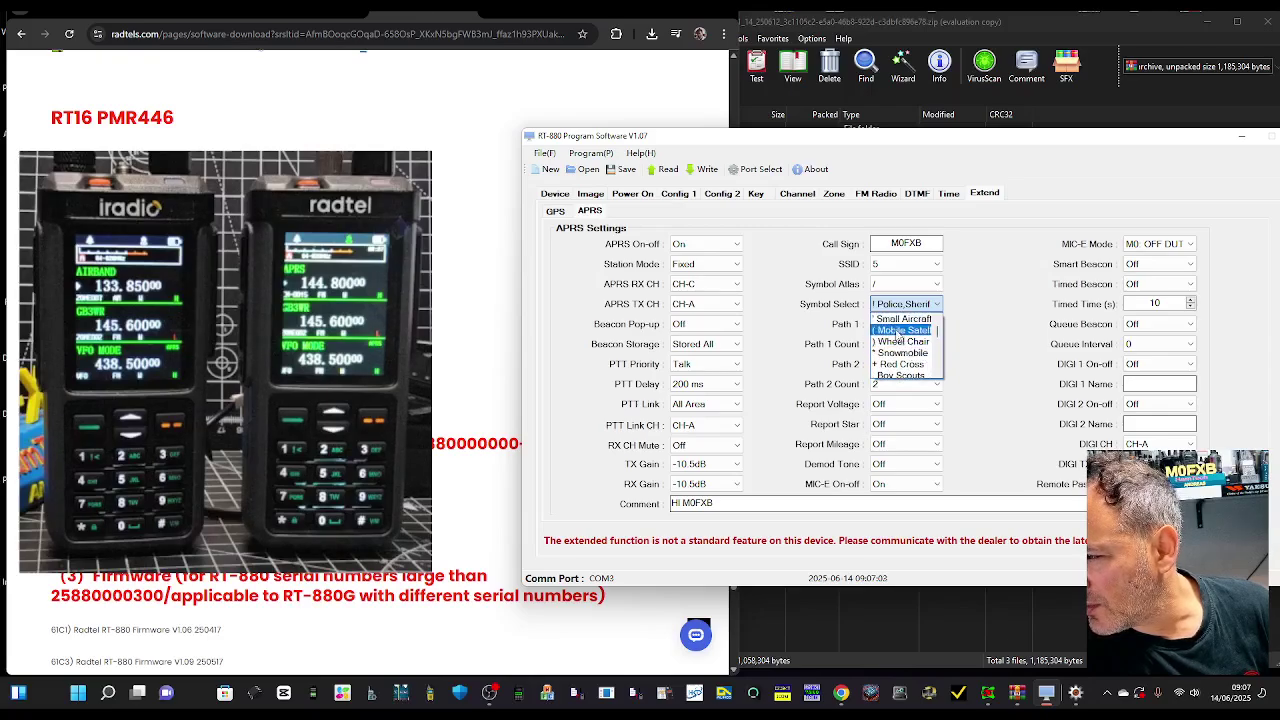
{"action": "scroll", "coordinate": [898, 340], "scroll_direction": "down", "scroll_amount": 4}
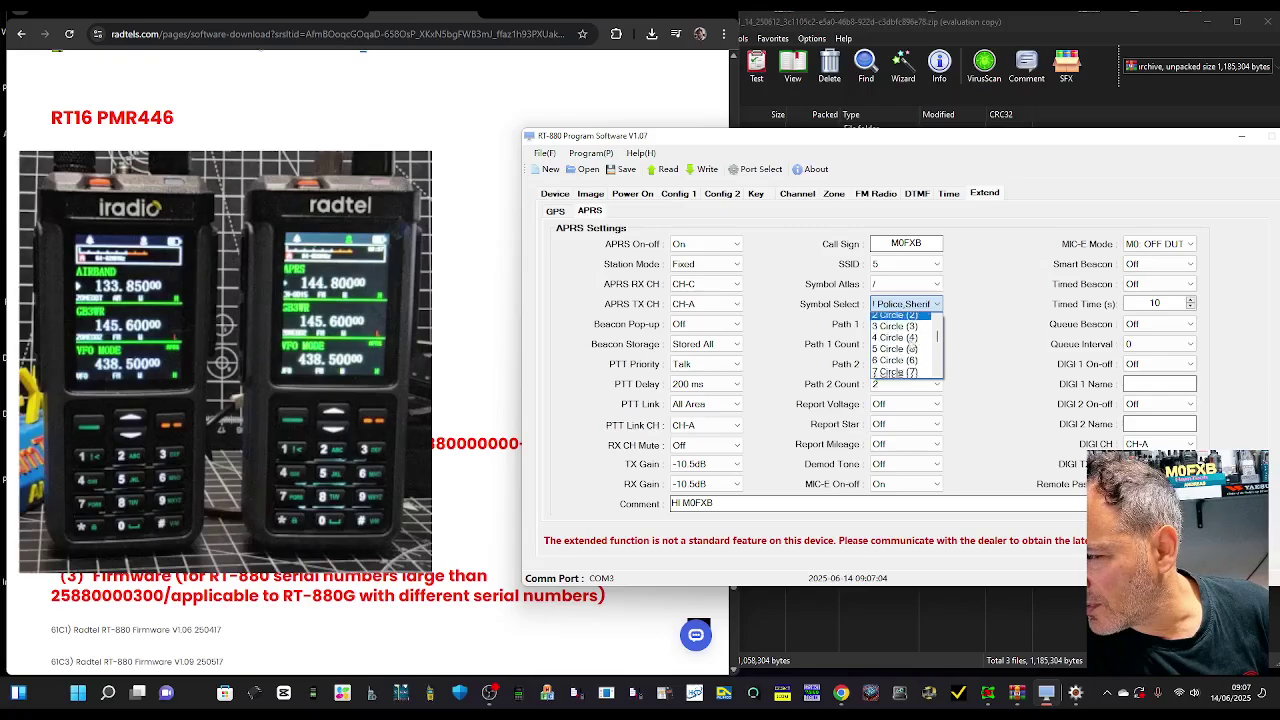
{"action": "scroll", "coordinate": [911, 348], "scroll_direction": "down", "scroll_amount": 3}
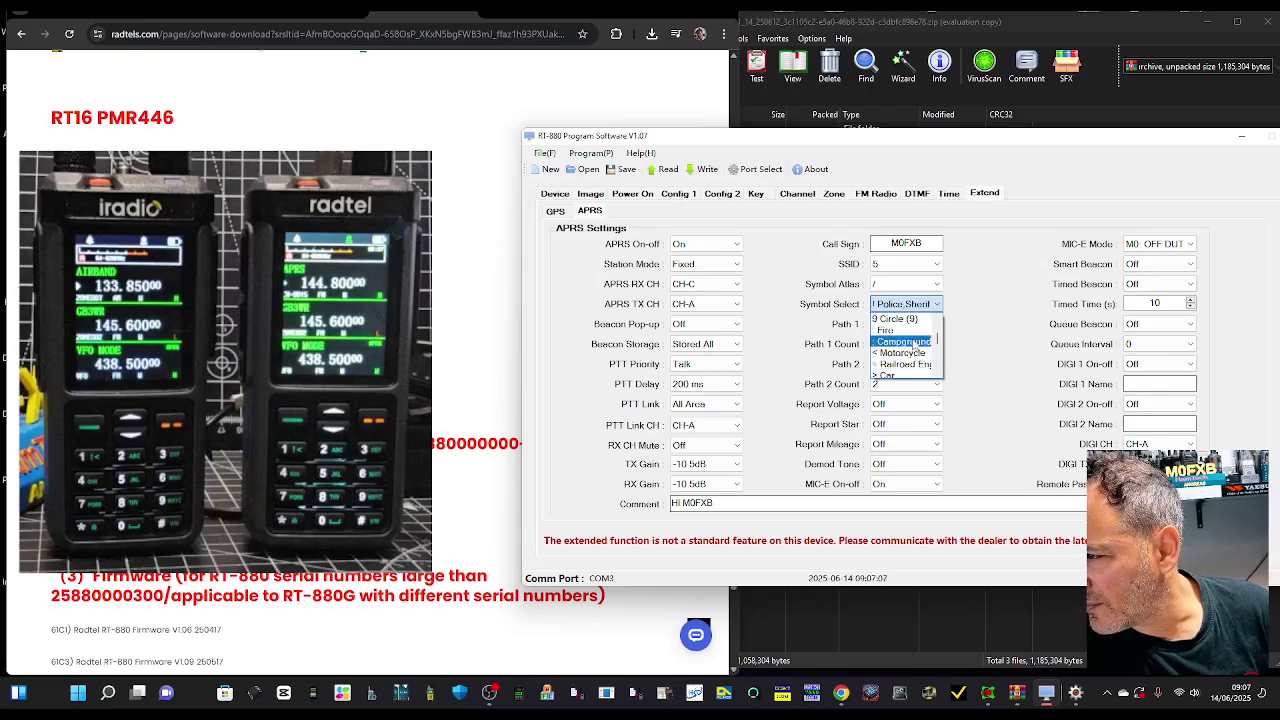
{"action": "scroll", "coordinate": [912, 347], "scroll_direction": "down", "scroll_amount": 2}
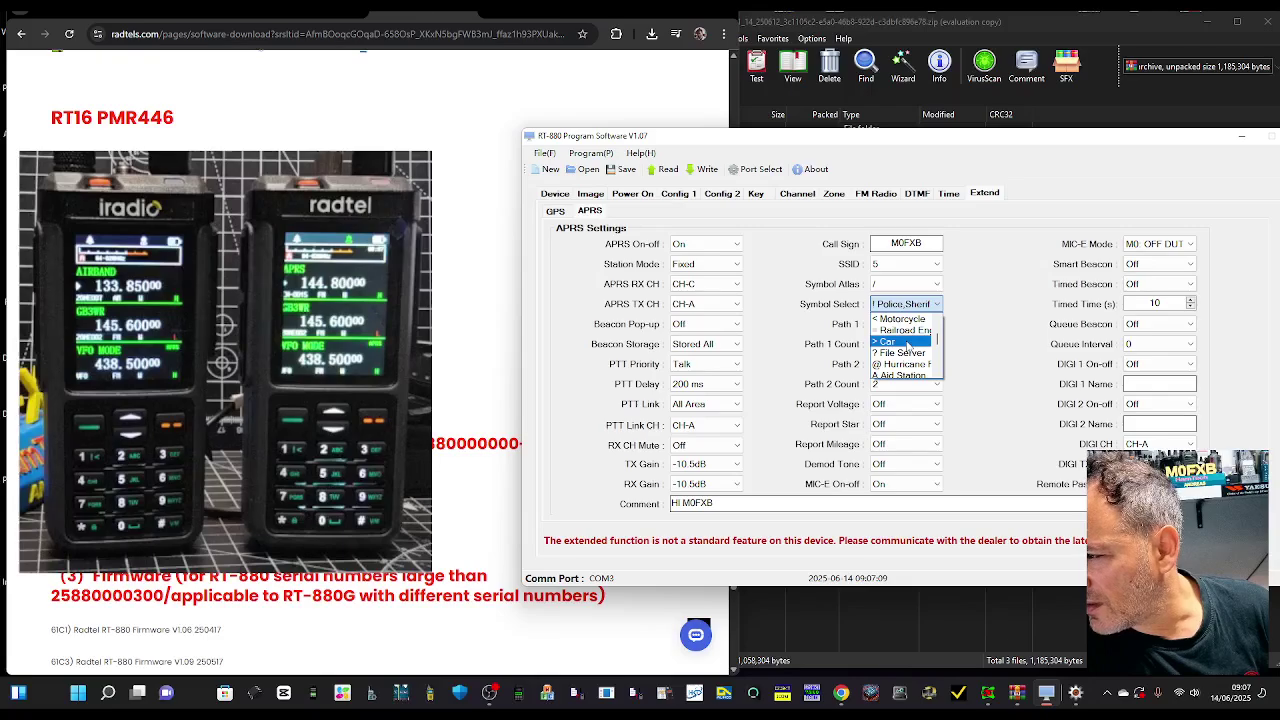
{"action": "left_click", "coordinate": [900, 342]}
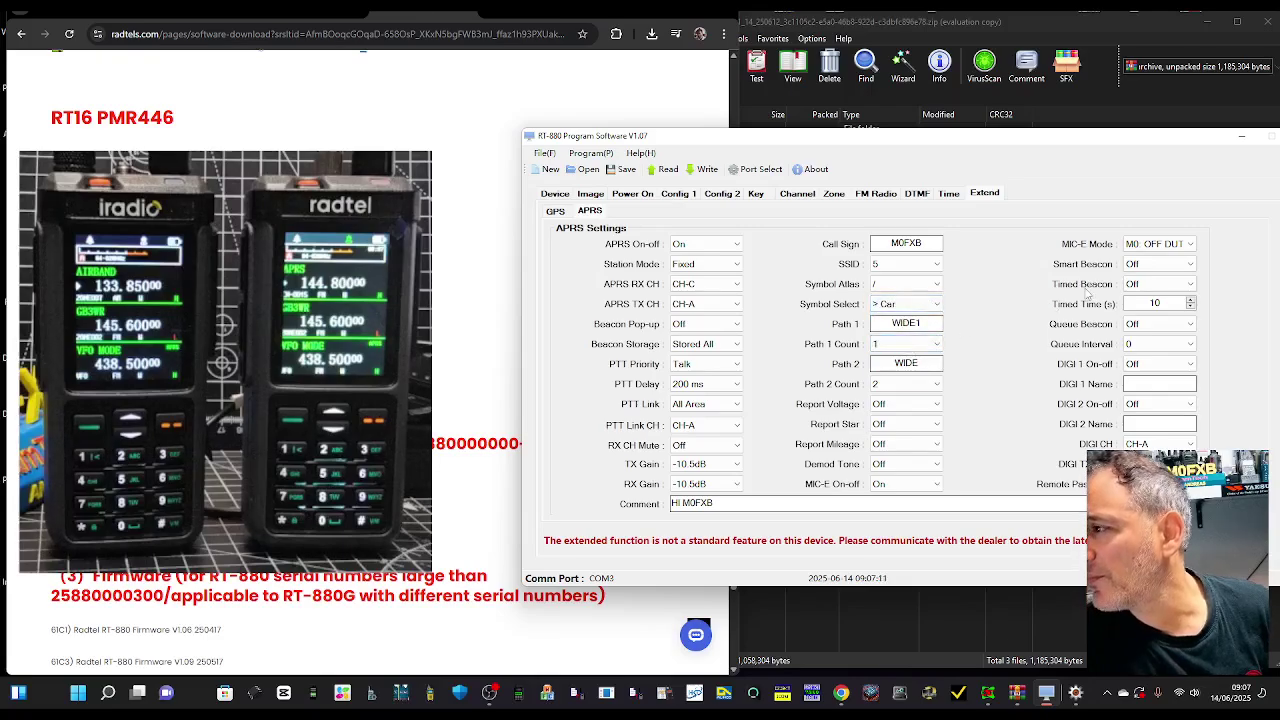
- Check the available options for Smart Beacon, Timed Beacon and PTT Link CH, leaving their settings as they are
{"action": "left_click", "coordinate": [1190, 264]}
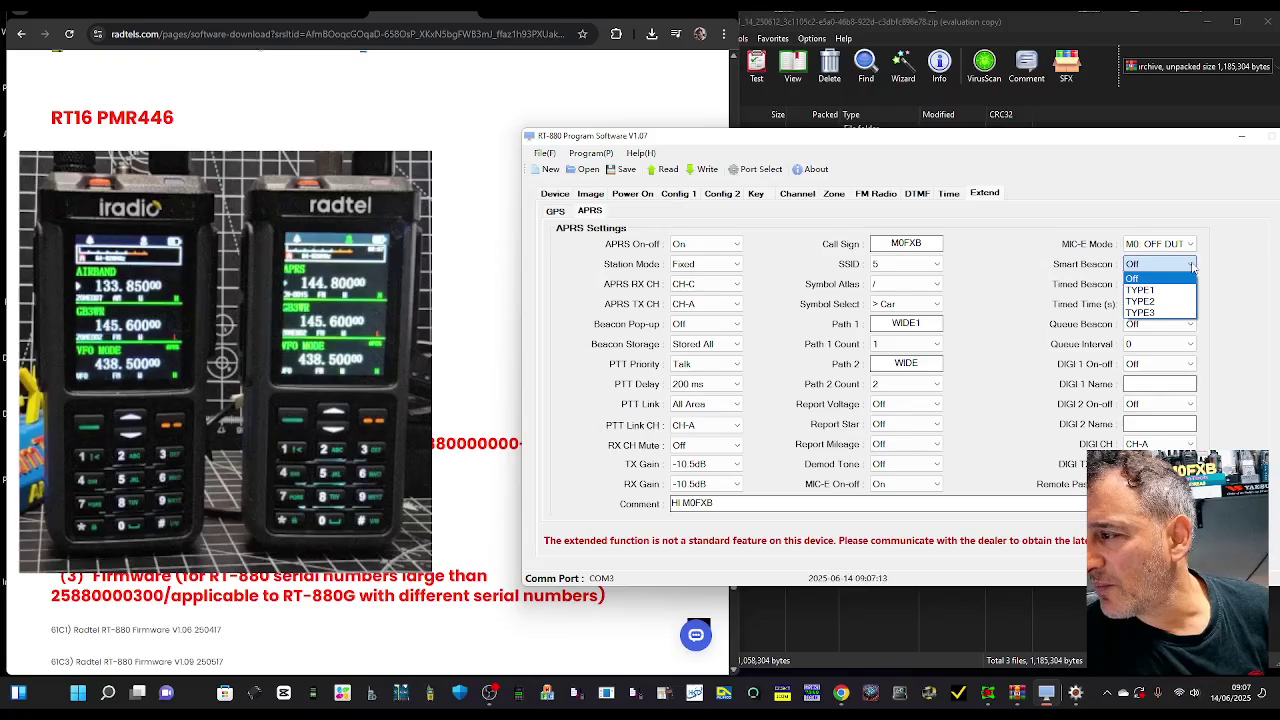
{"action": "left_click", "coordinate": [1192, 265]}
{"action": "left_click", "coordinate": [1192, 284]}
{"action": "left_click", "coordinate": [1195, 287]}
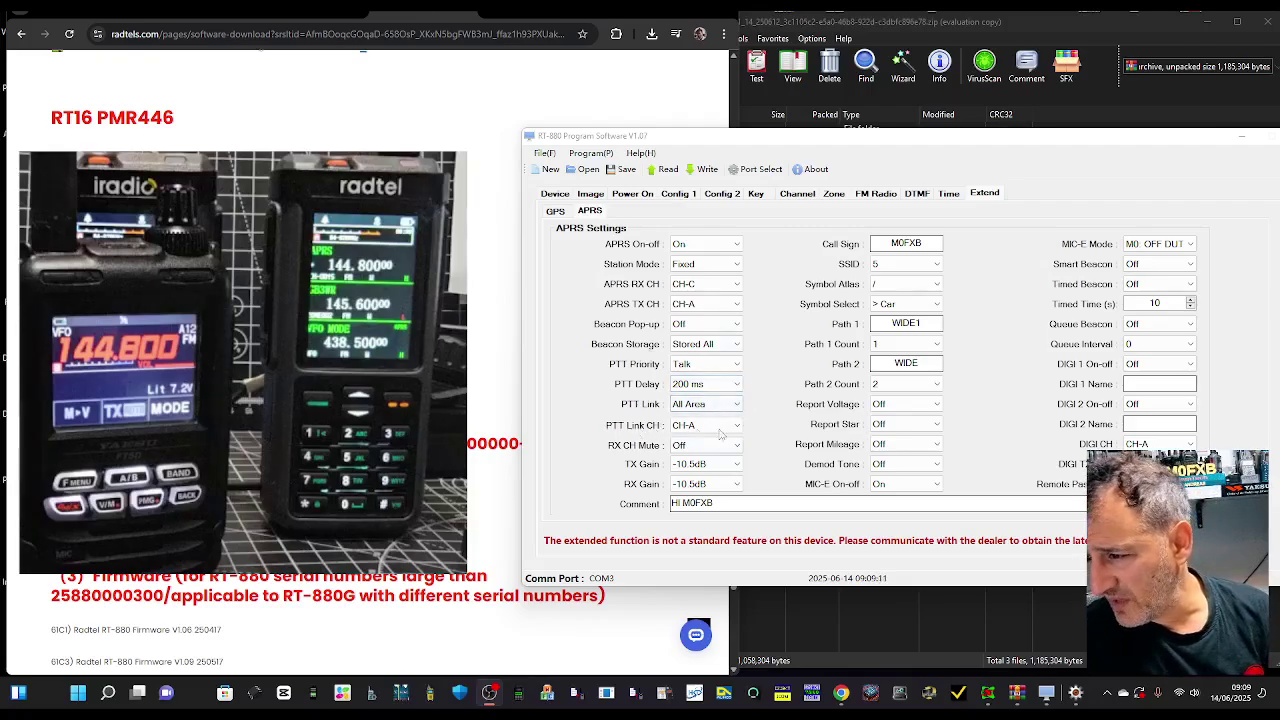
{"action": "left_click", "coordinate": [741, 429]}
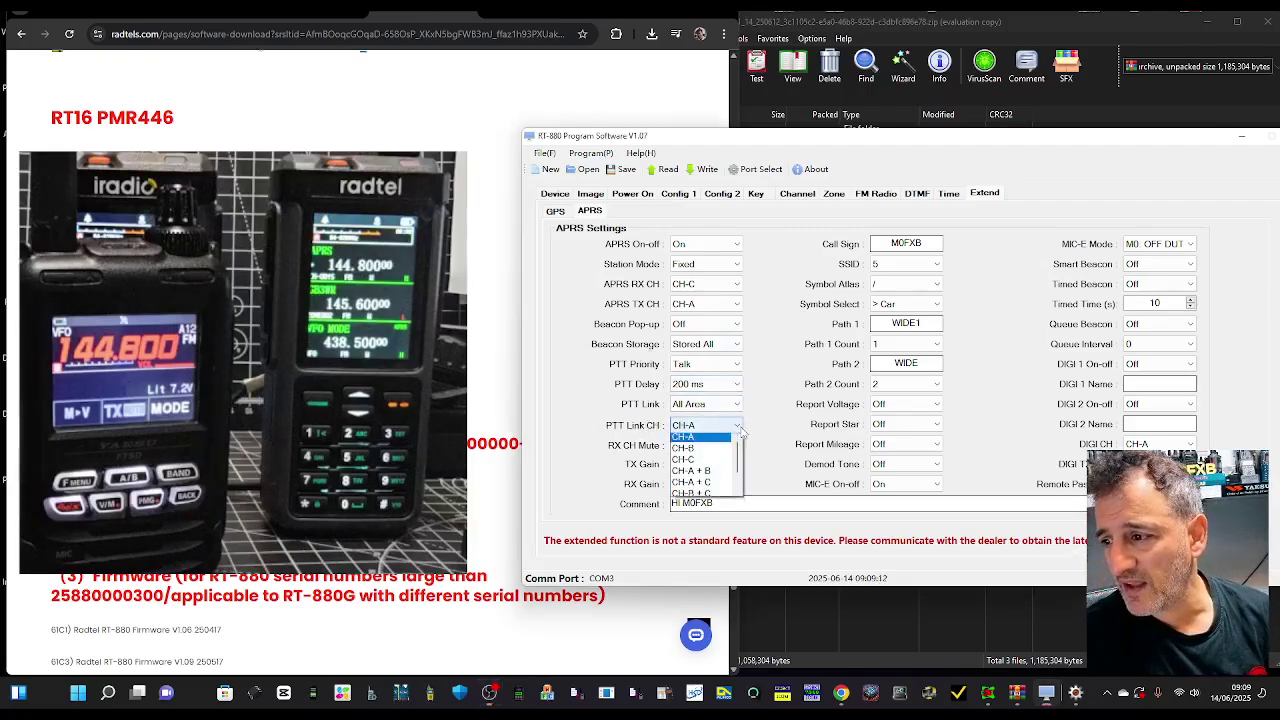
{"action": "left_click", "coordinate": [741, 430]}
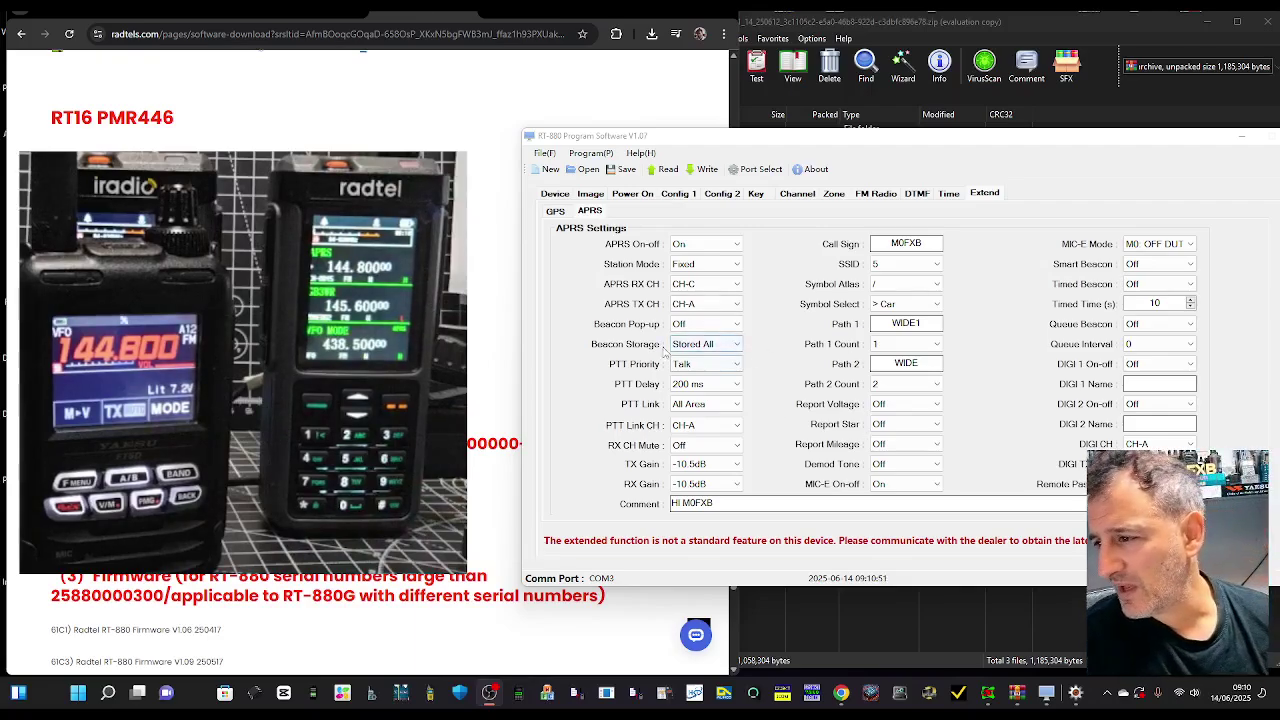
- Set the APRS Beacon Pop-up option to On and write the settings to the radio
{"action": "left_click", "coordinate": [738, 325]}
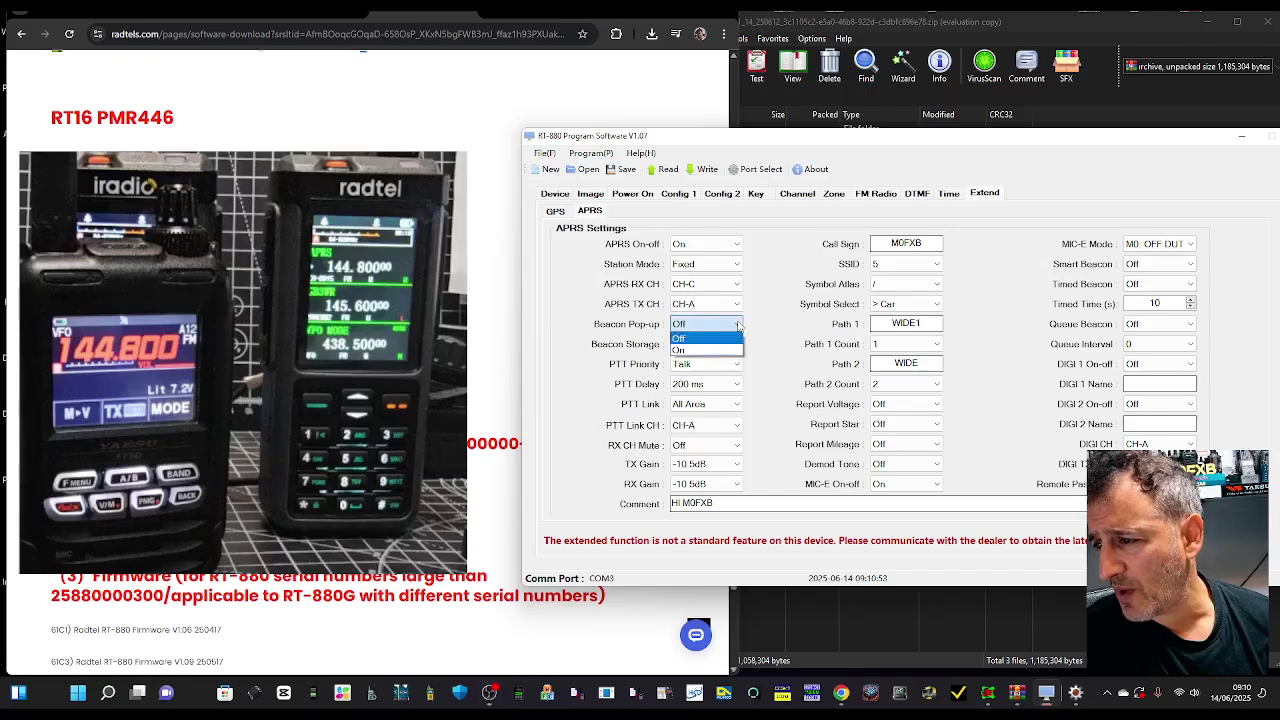
{"action": "left_click", "coordinate": [697, 350]}
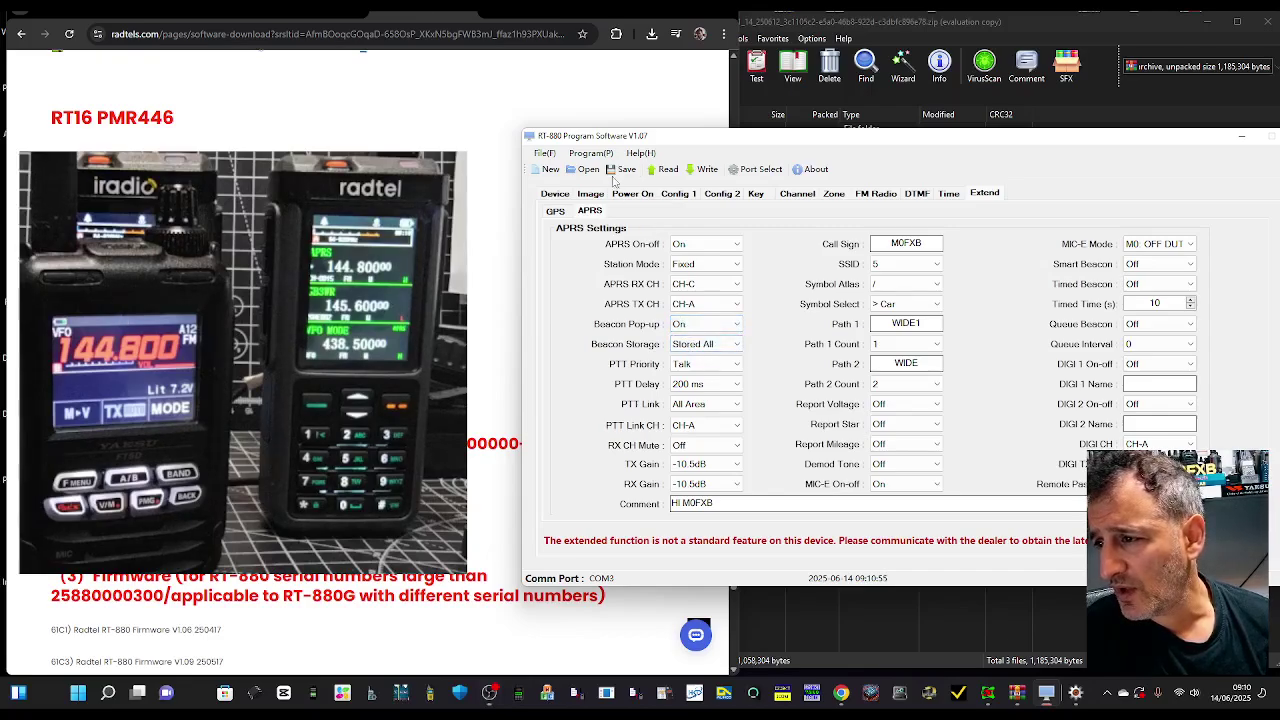
{"action": "left_click", "coordinate": [705, 169]}
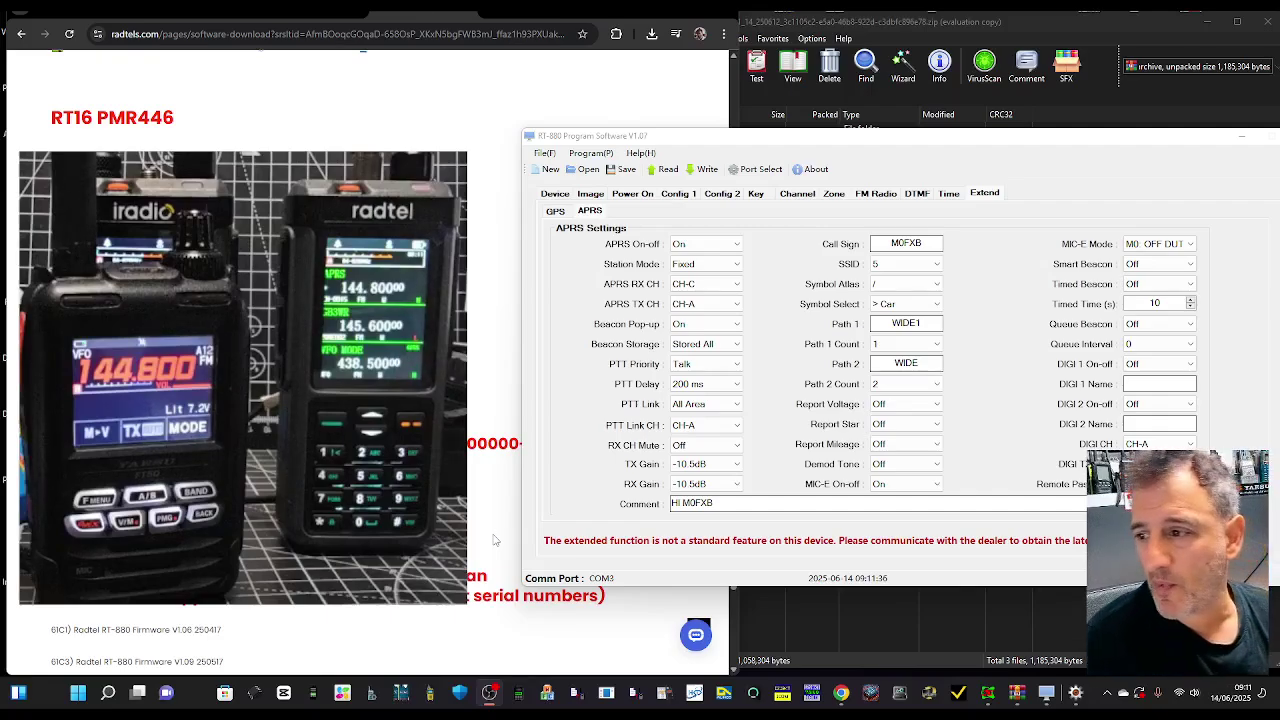
- Change the APRS RX CH setting to CH-A and write the updated settings to the radio
{"action": "left_click", "coordinate": [710, 343]}
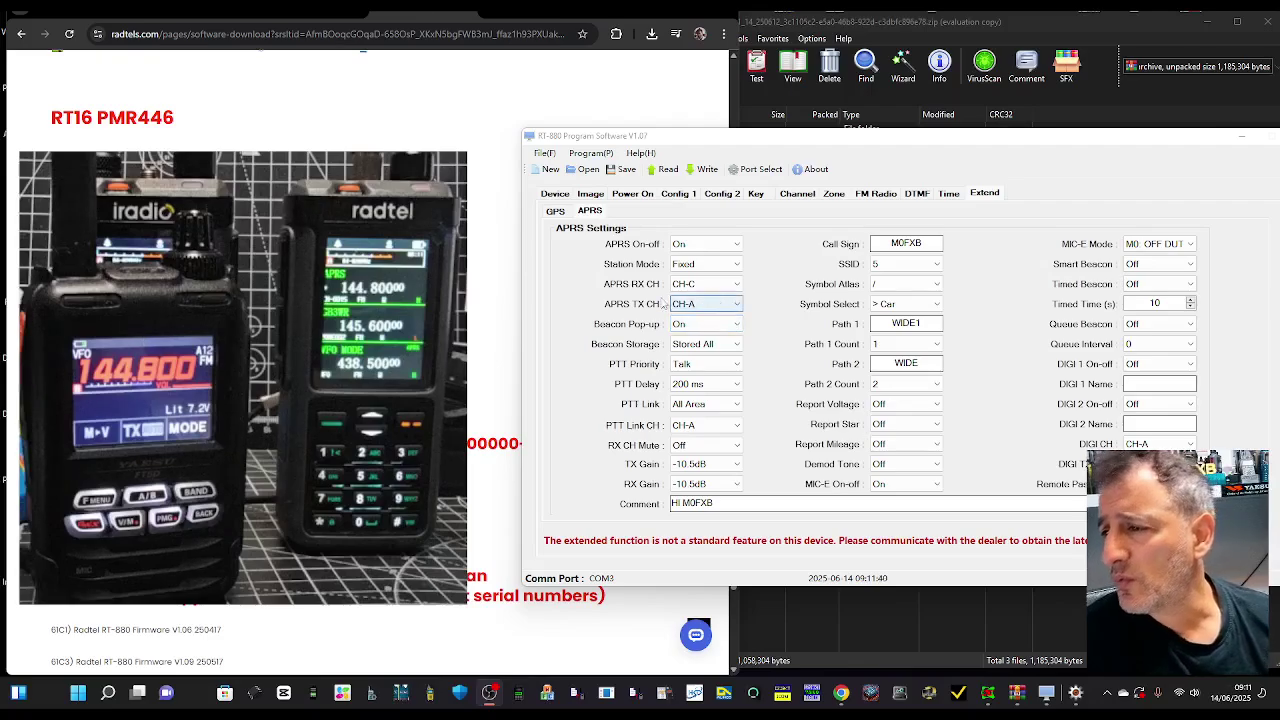
{"action": "left_click", "coordinate": [742, 289]}
{"action": "left_click", "coordinate": [713, 313]}
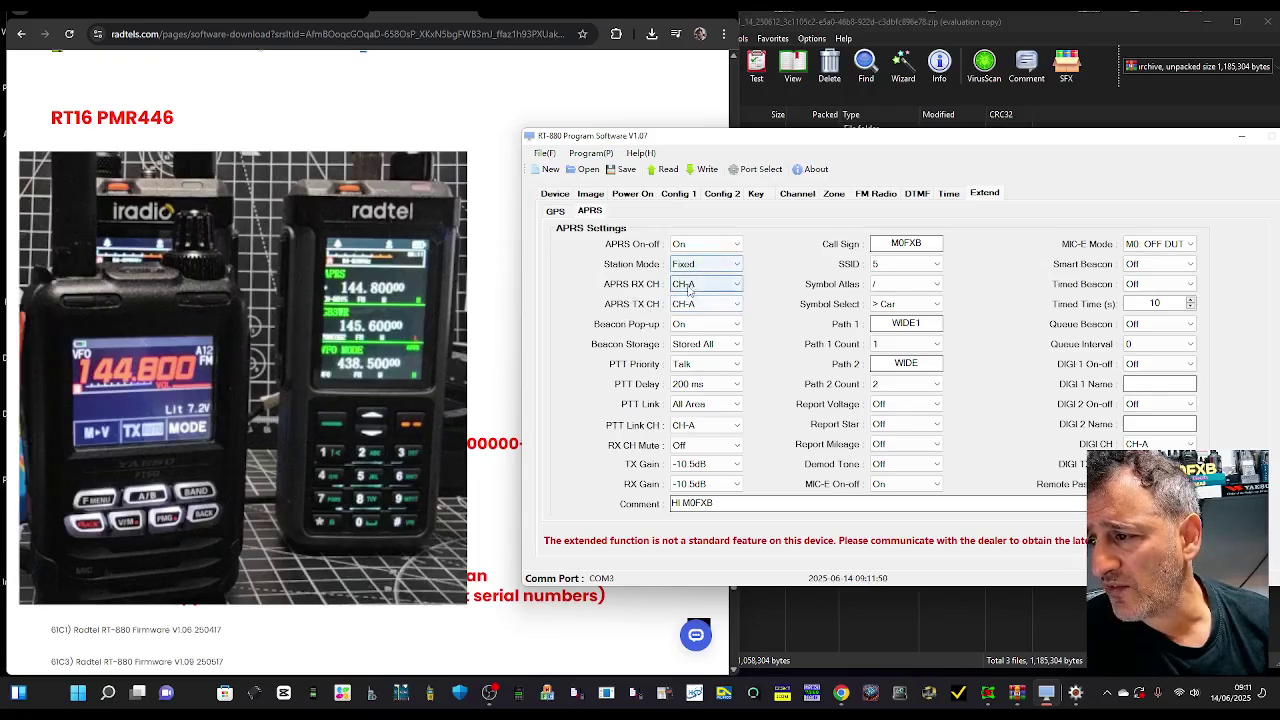
{"action": "left_click", "coordinate": [705, 171]}
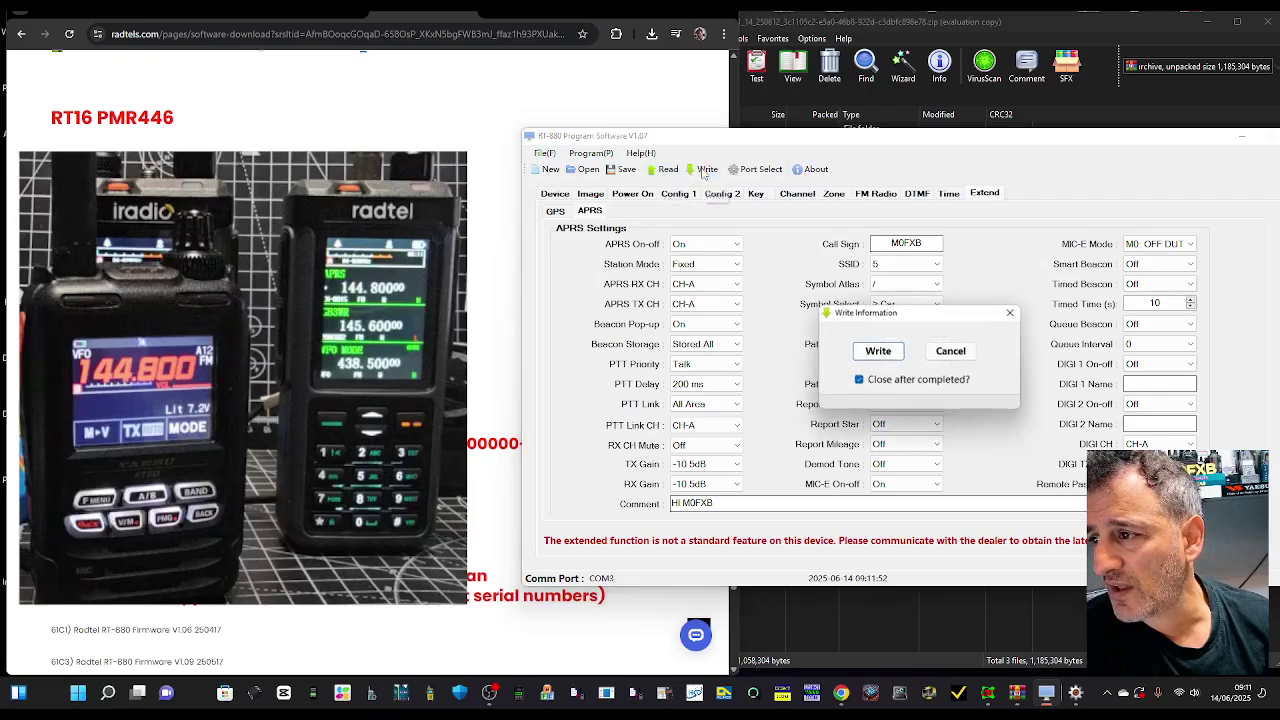
{"action": "left_click", "coordinate": [880, 354]}
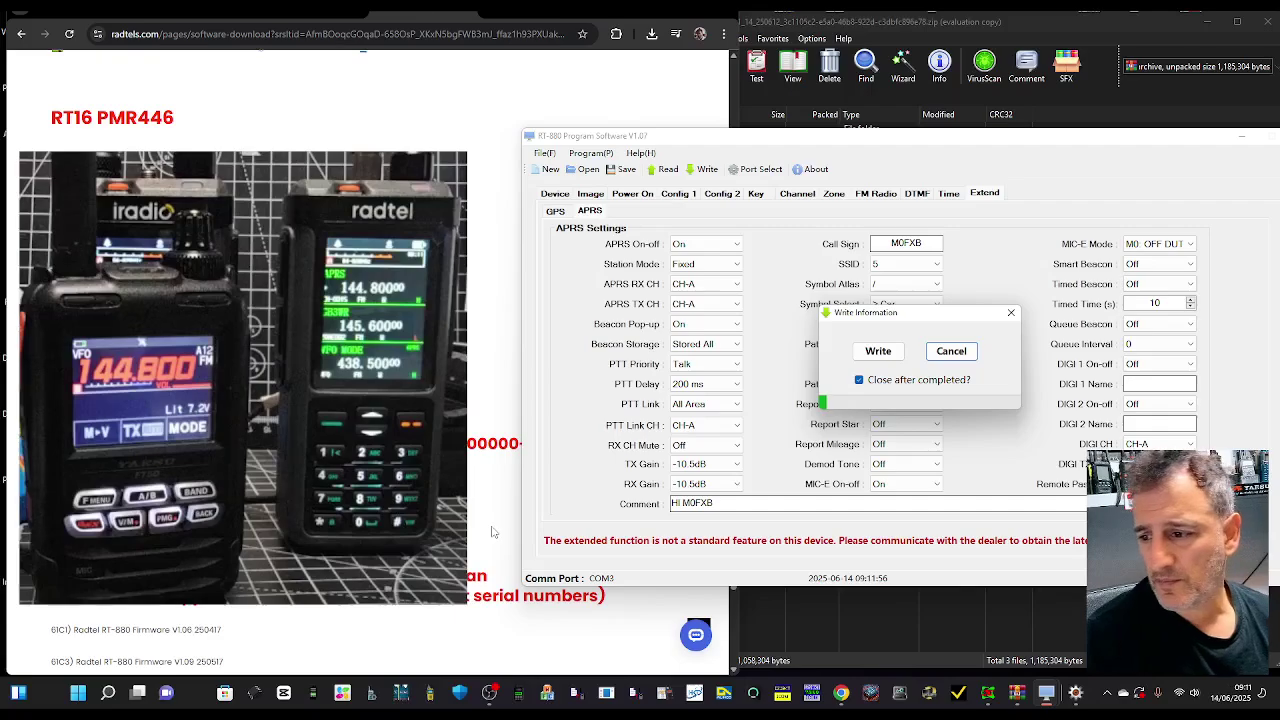